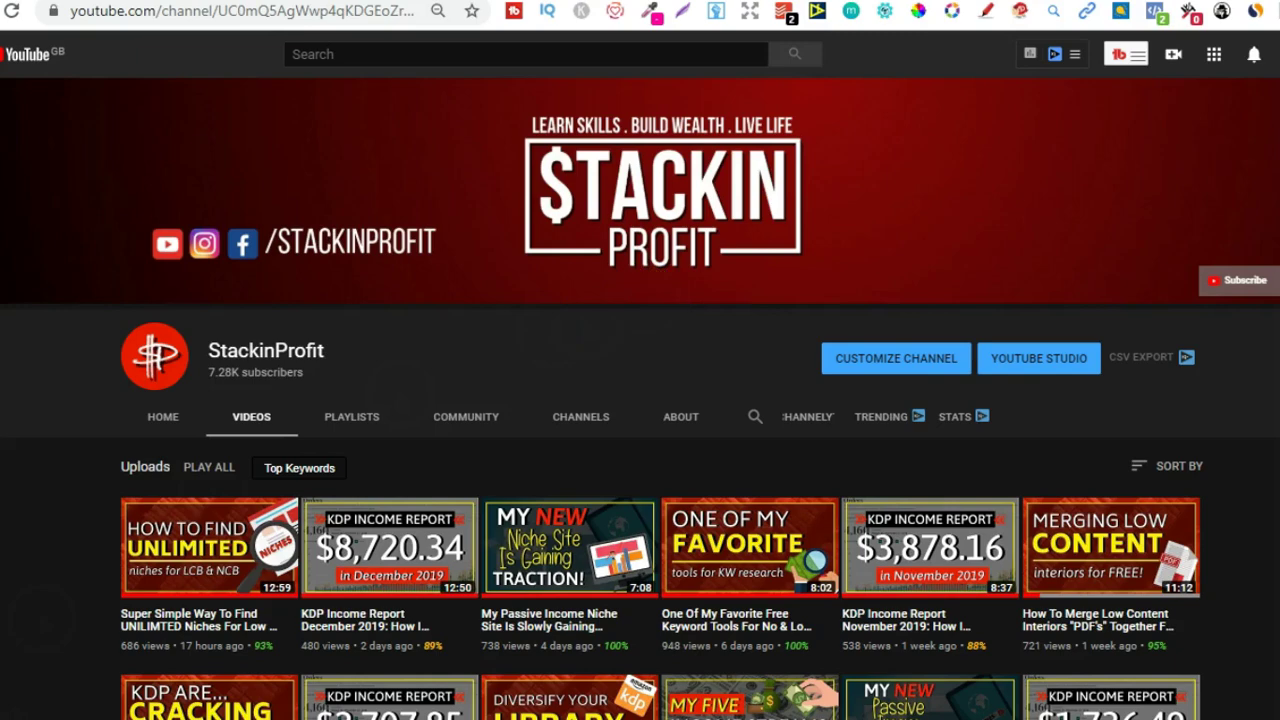
Step: Scroll down through the StackinProfit channel's uploads, then back toward the top
scroll(640, 400, "down", 2)
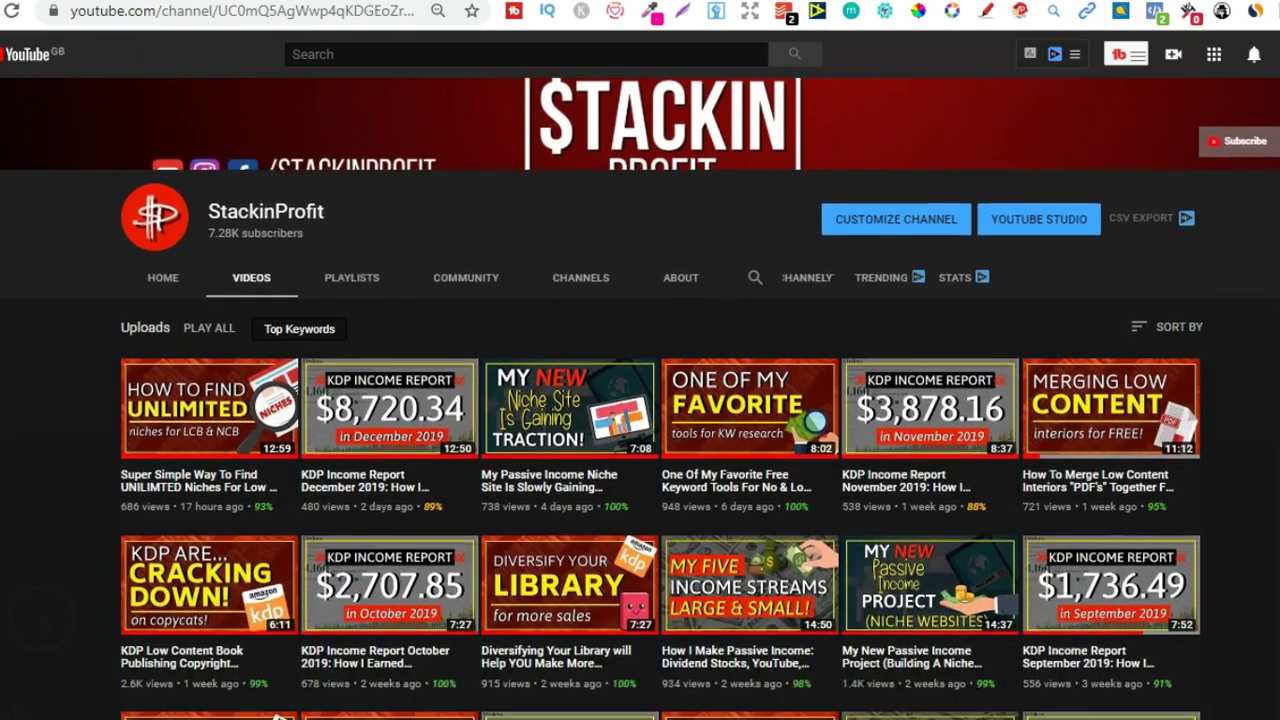
scroll(640, 400, "down", 2)
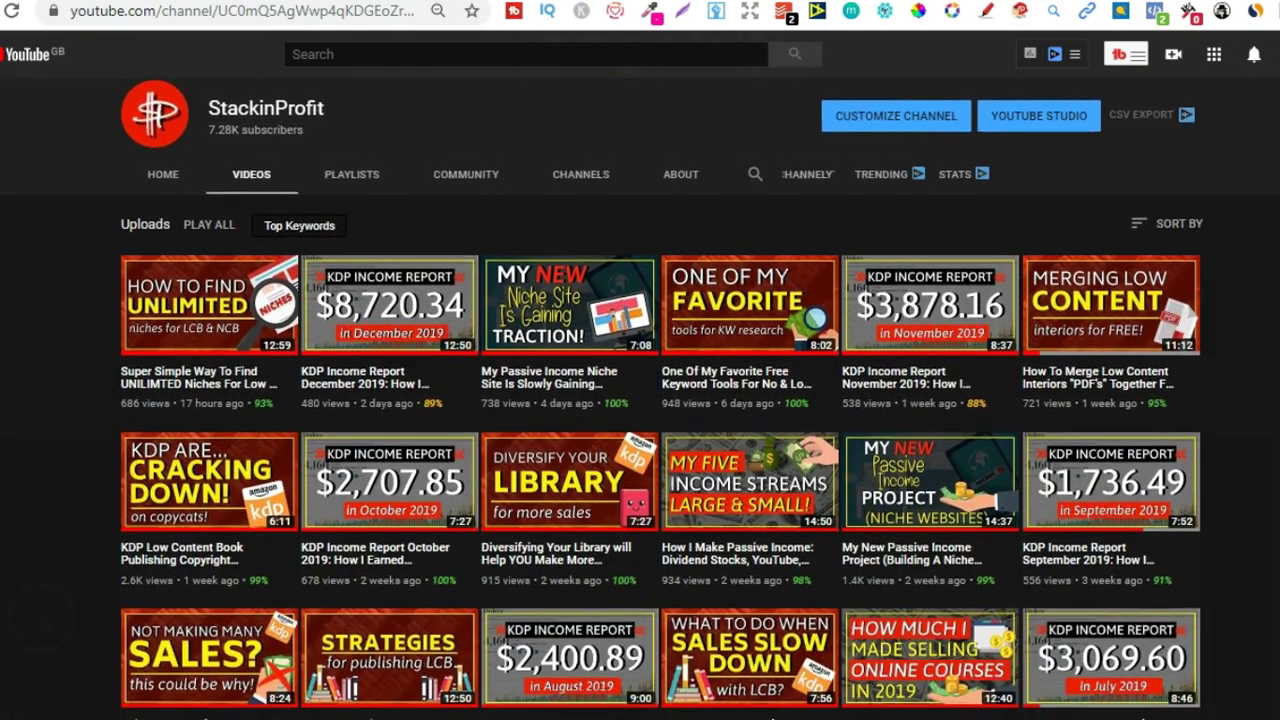
scroll(640, 400, "down", 2)
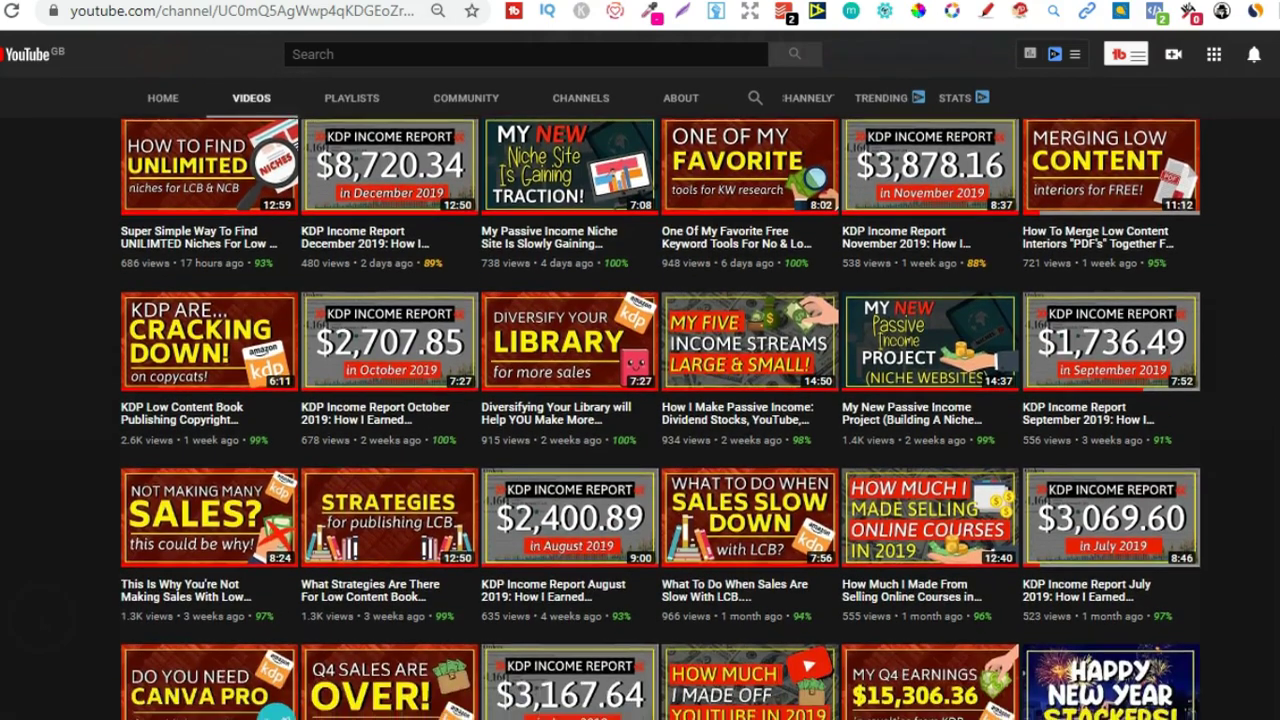
scroll(640, 400, "down", 2)
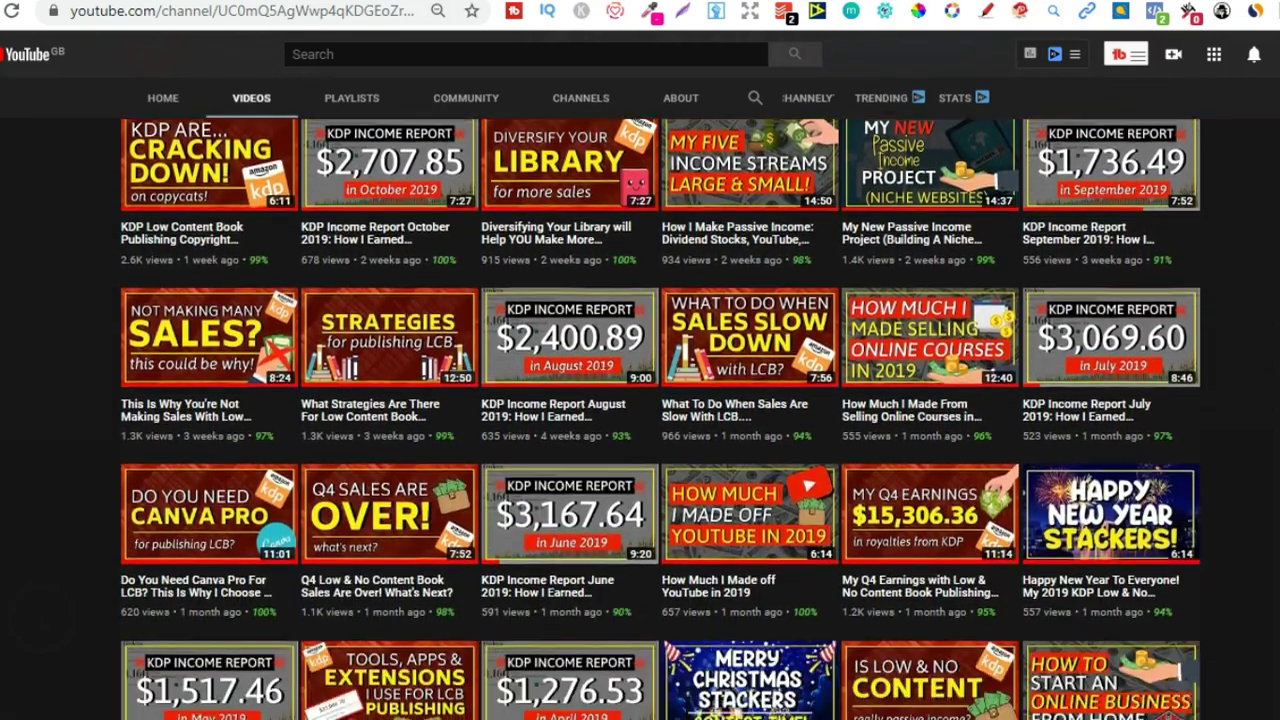
scroll(640, 400, "down", 1)
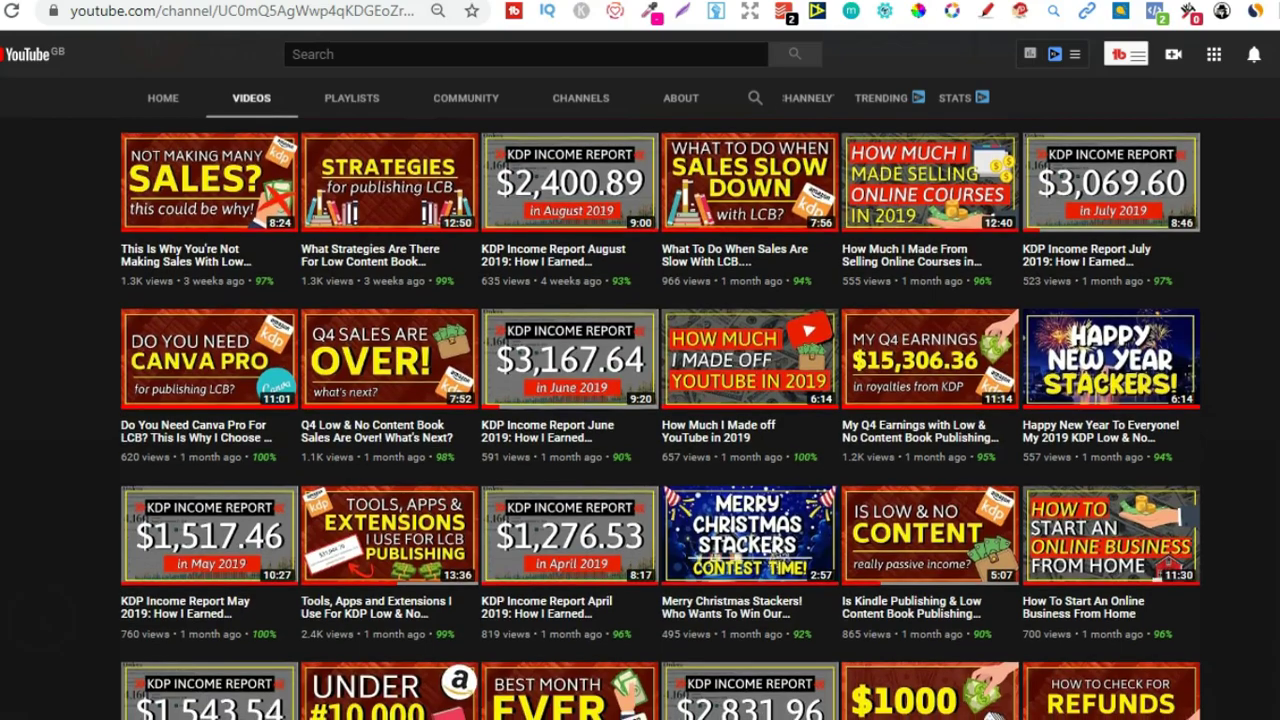
scroll(640, 400, "down", 3)
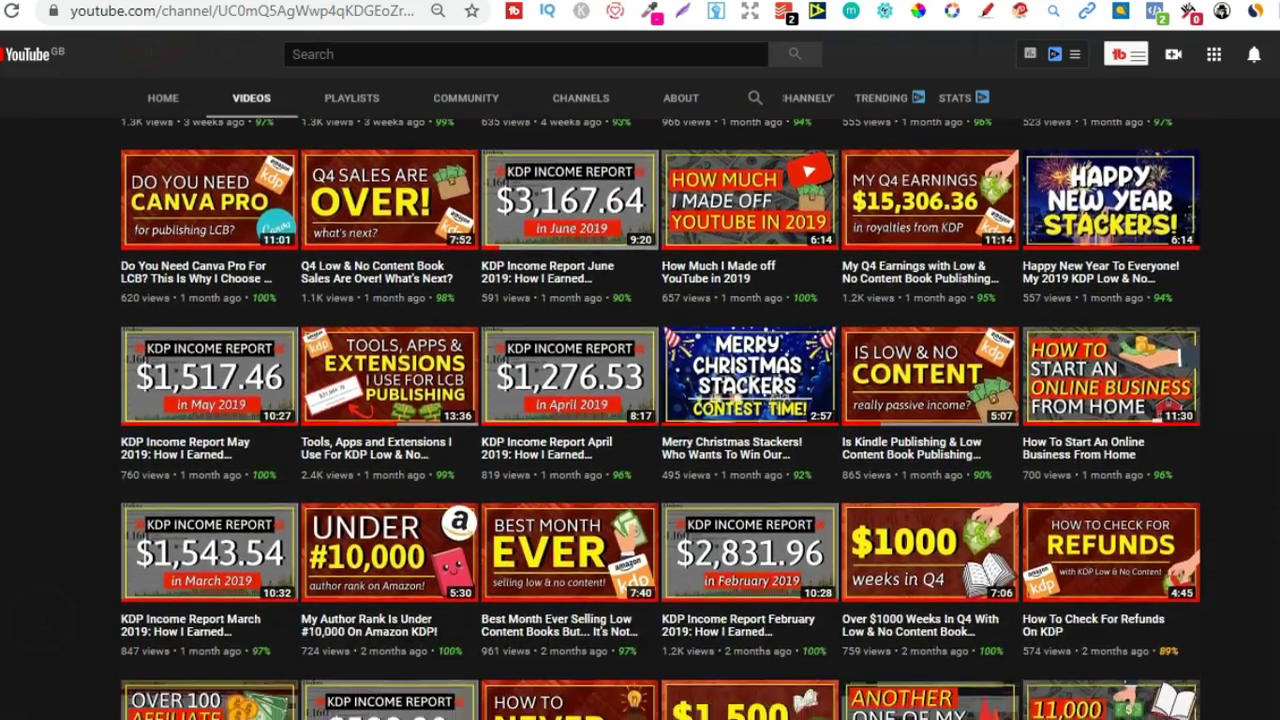
scroll(640, 400, "down", 2)
scroll(640, 400, "up", 7)
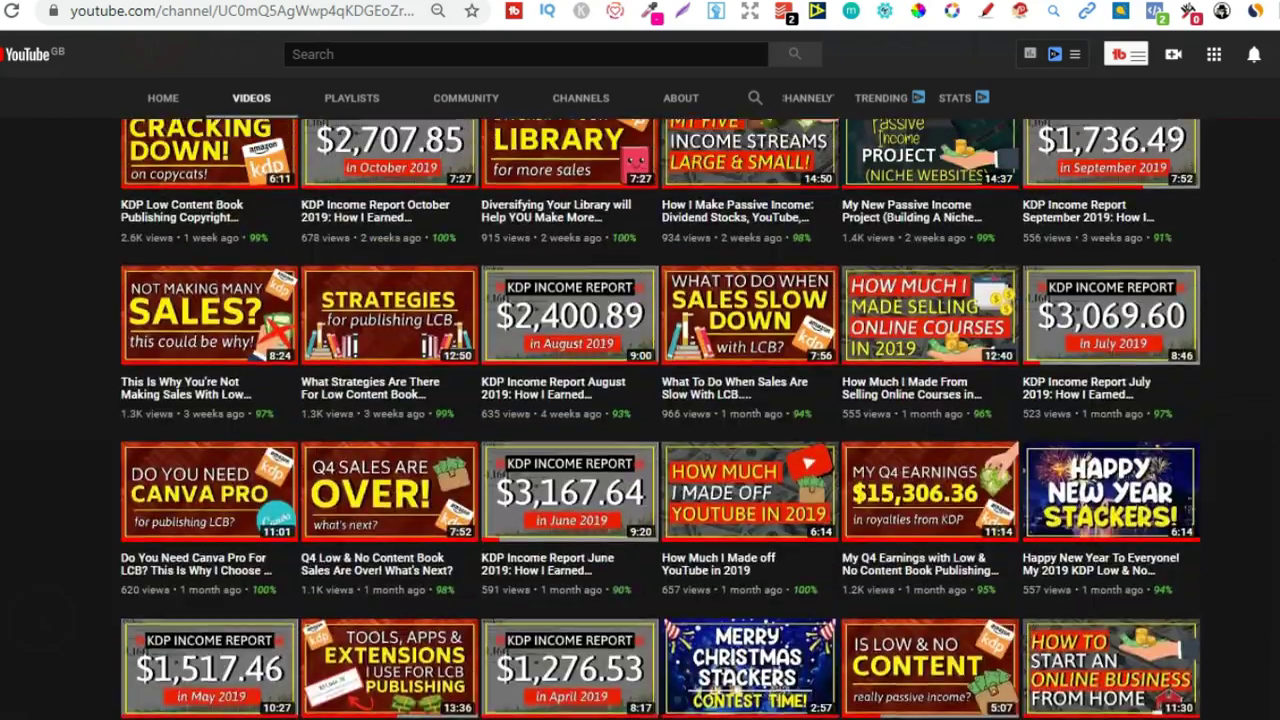
scroll(640, 400, "up", 5)
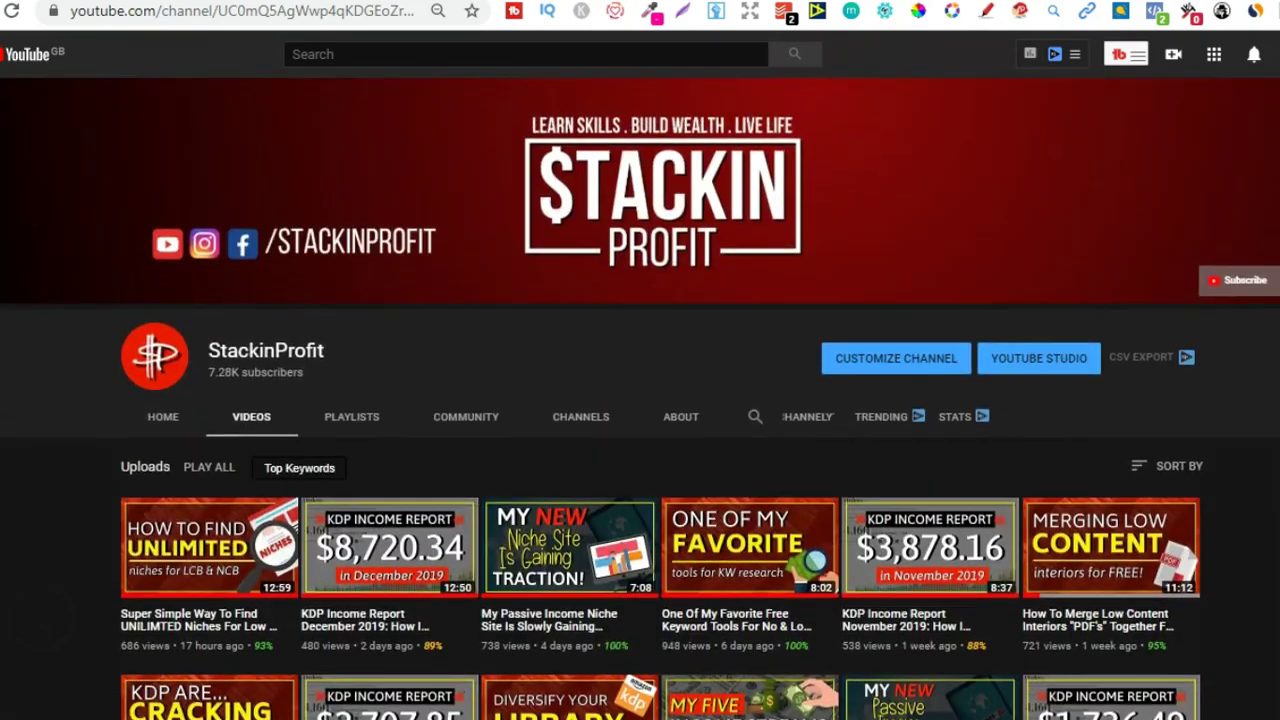
Step: Switch to the LCB Vault product page on Gumroad and scroll down it
left_click(529, 2)
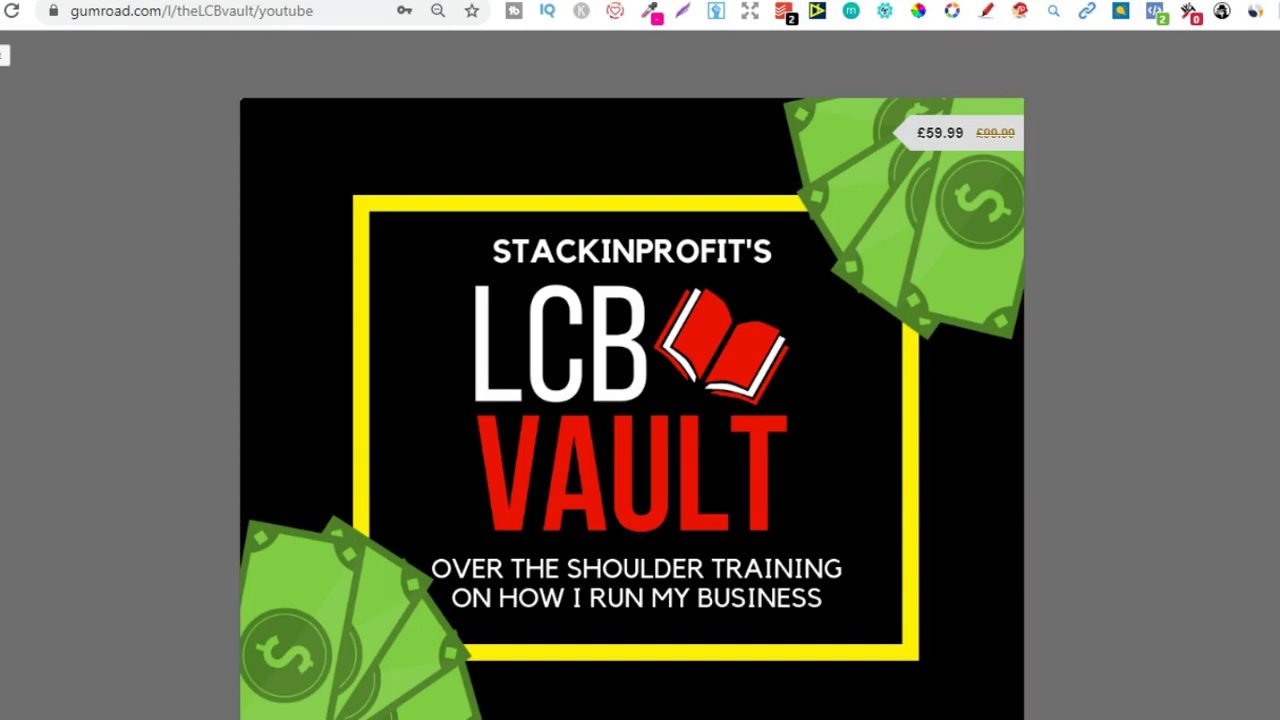
scroll(640, 400, "down", 3)
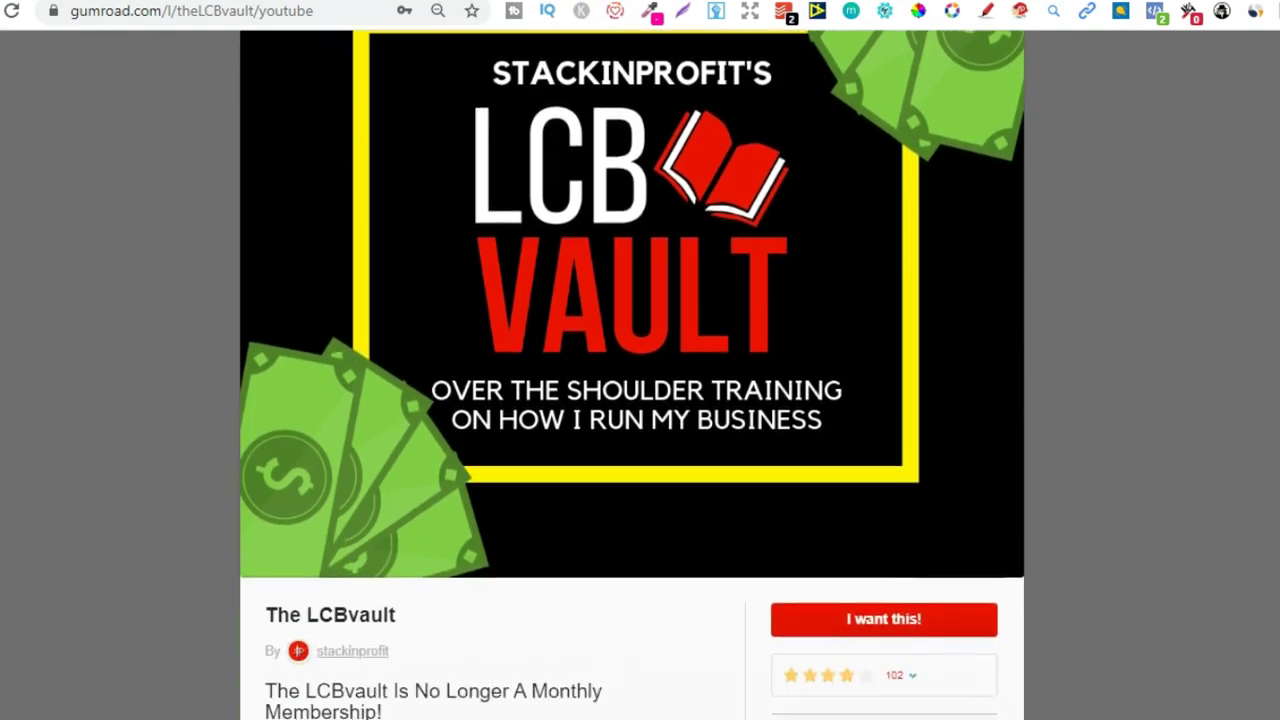
scroll(640, 400, "down", 2)
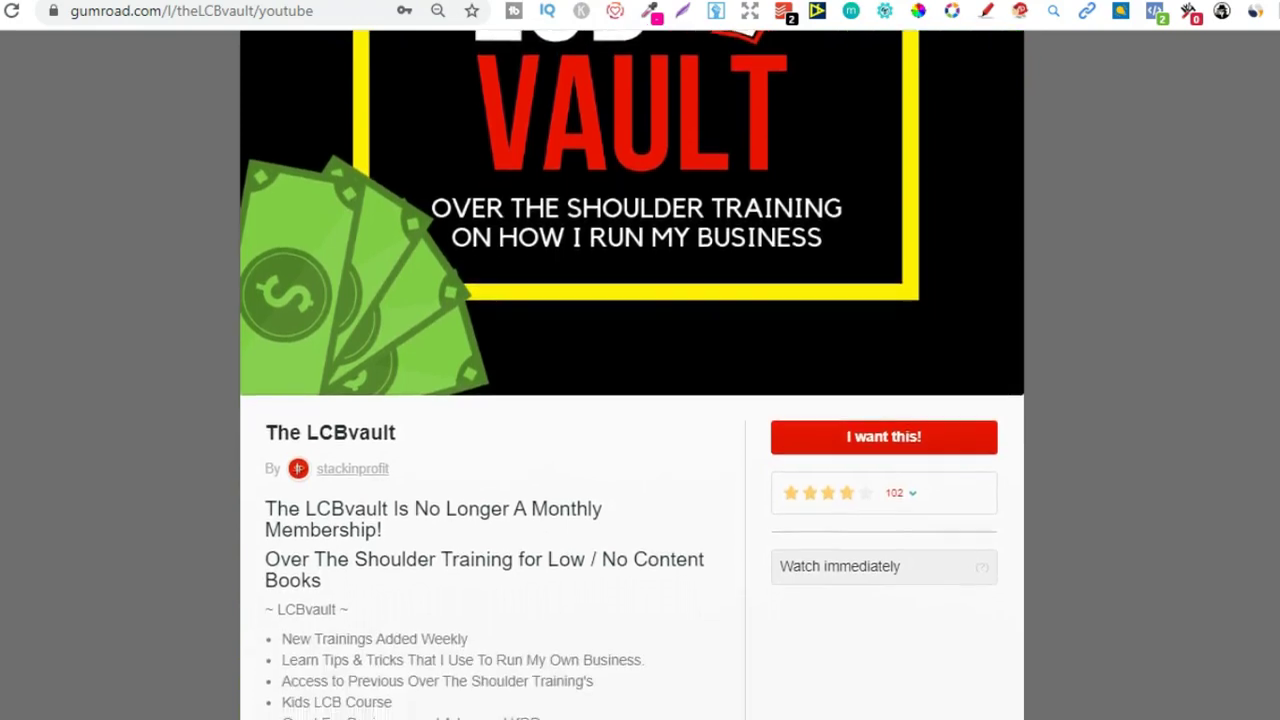
scroll(916, 352, "down", 1)
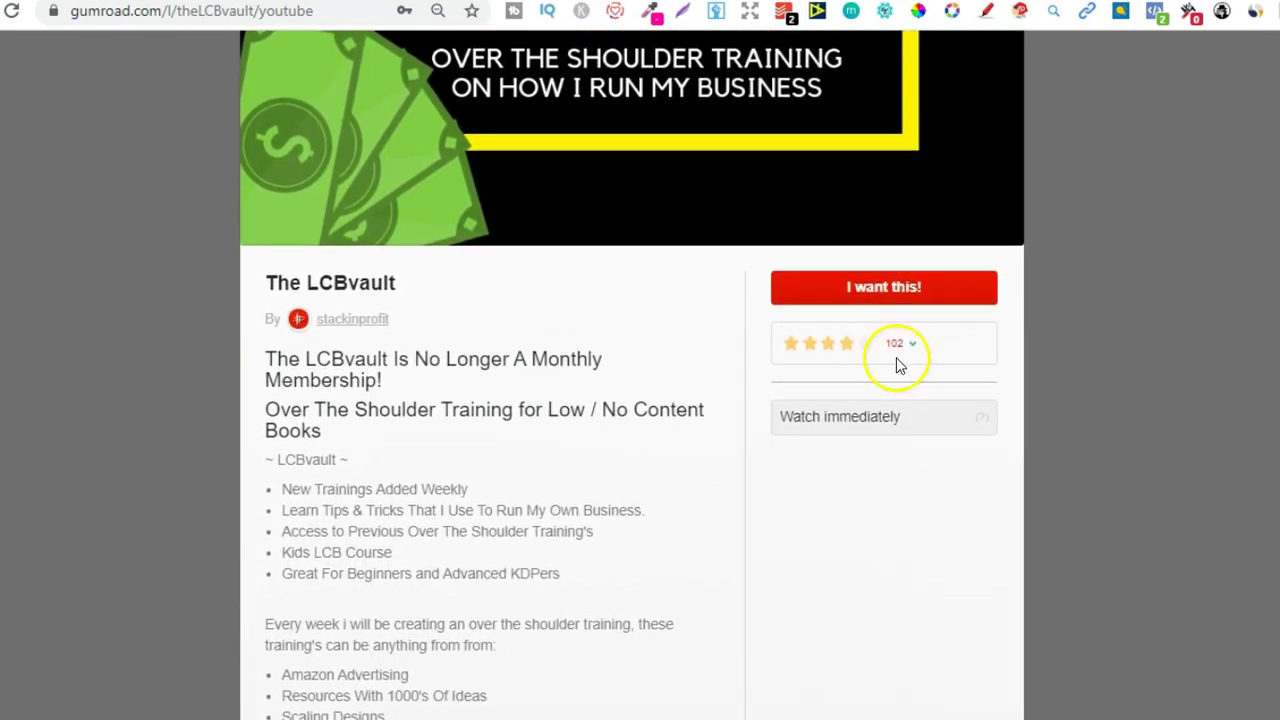
Step: Expand the LCBvault star-rating breakdown and look through it
left_click(914, 348)
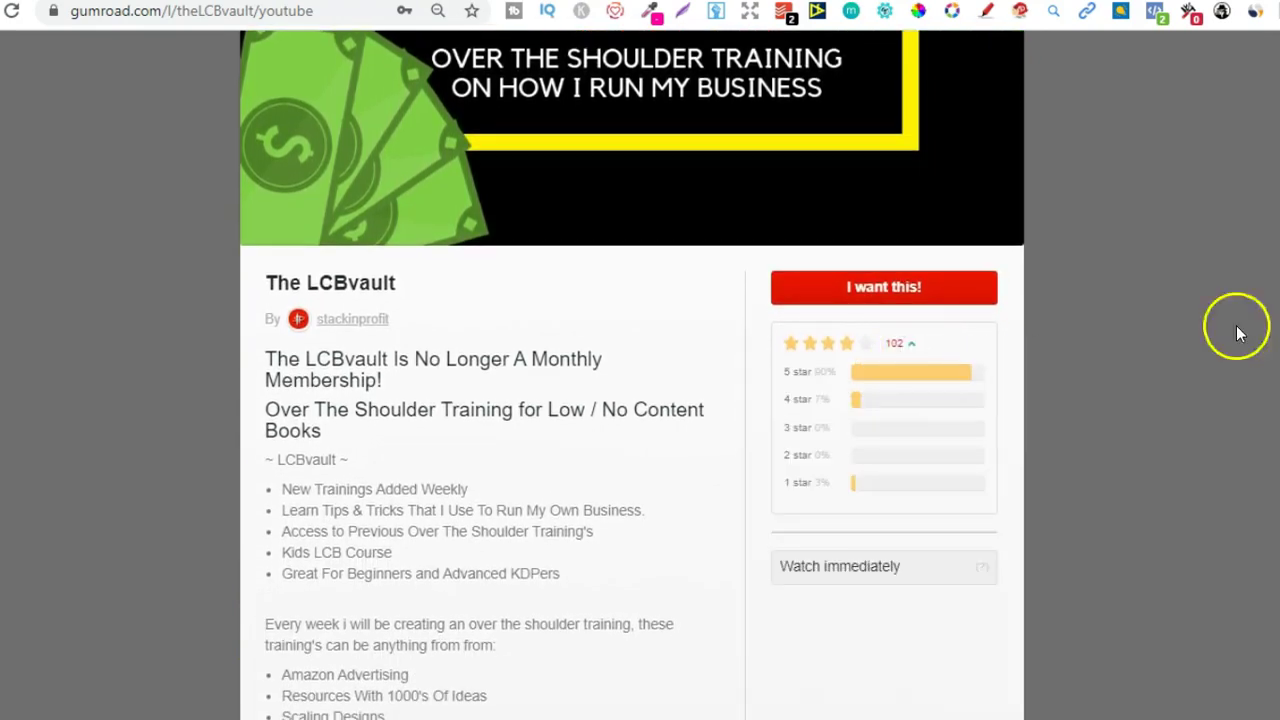
scroll(640, 400, "down", 3)
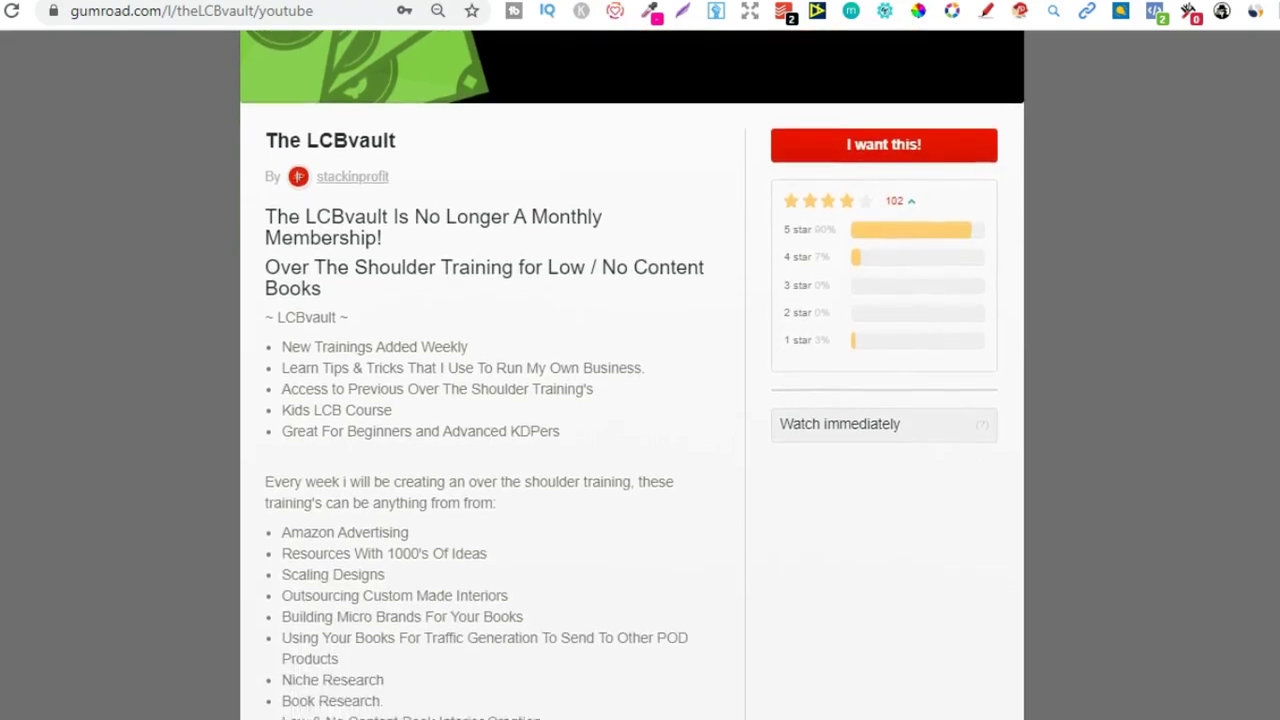
scroll(640, 400, "down", 2)
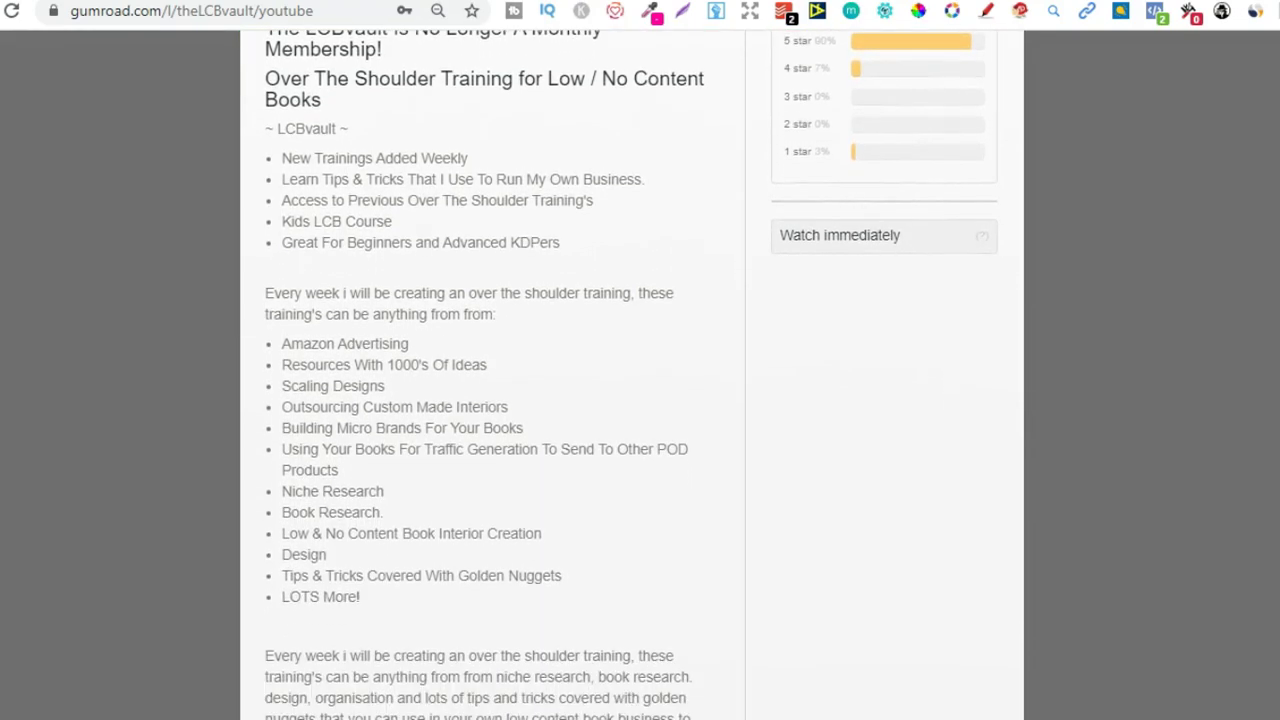
scroll(640, 400, "up", 10)
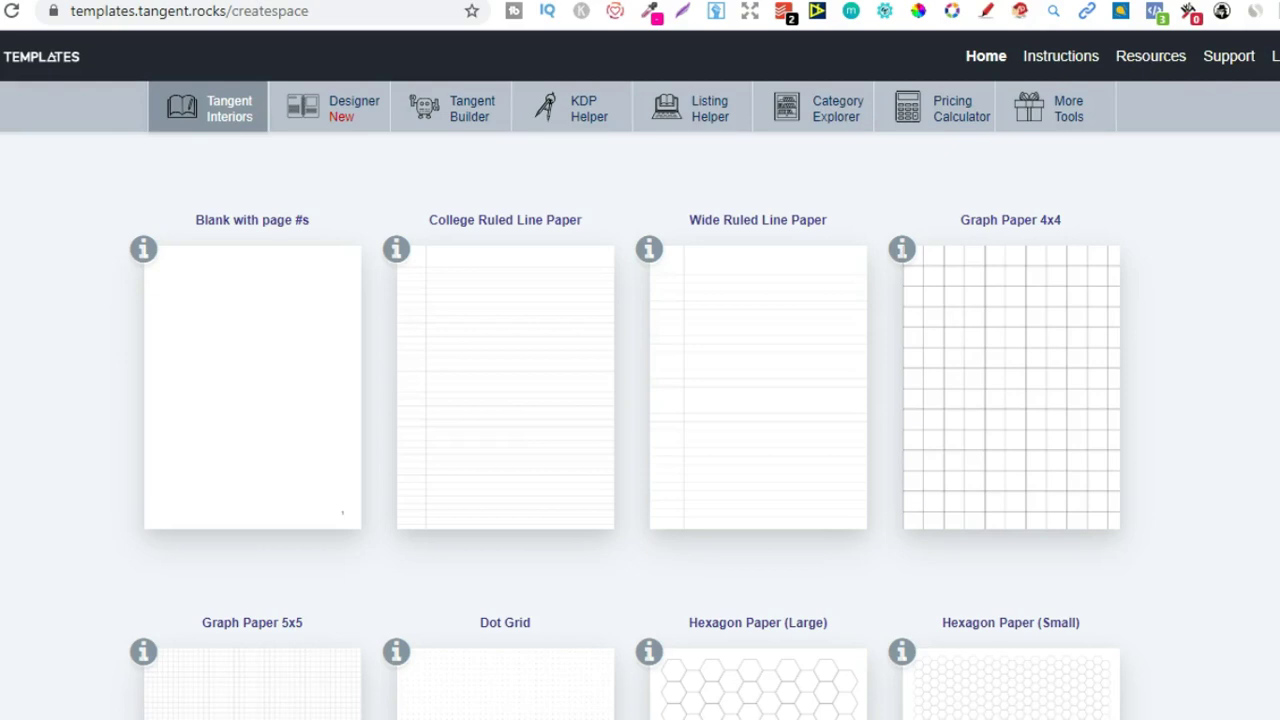
Step: Check the Canva book cover tutorial video, then return to the Tangent Templates page
key("ctrl+Tab")
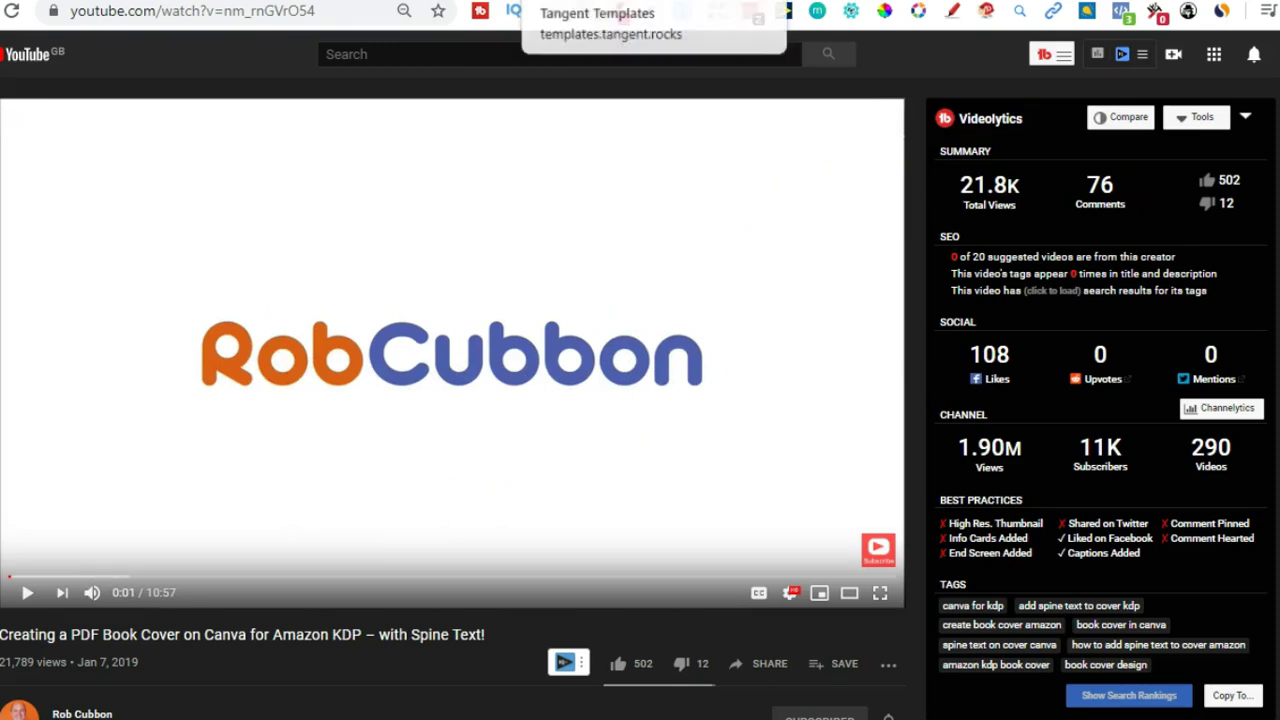
left_click(580, 1)
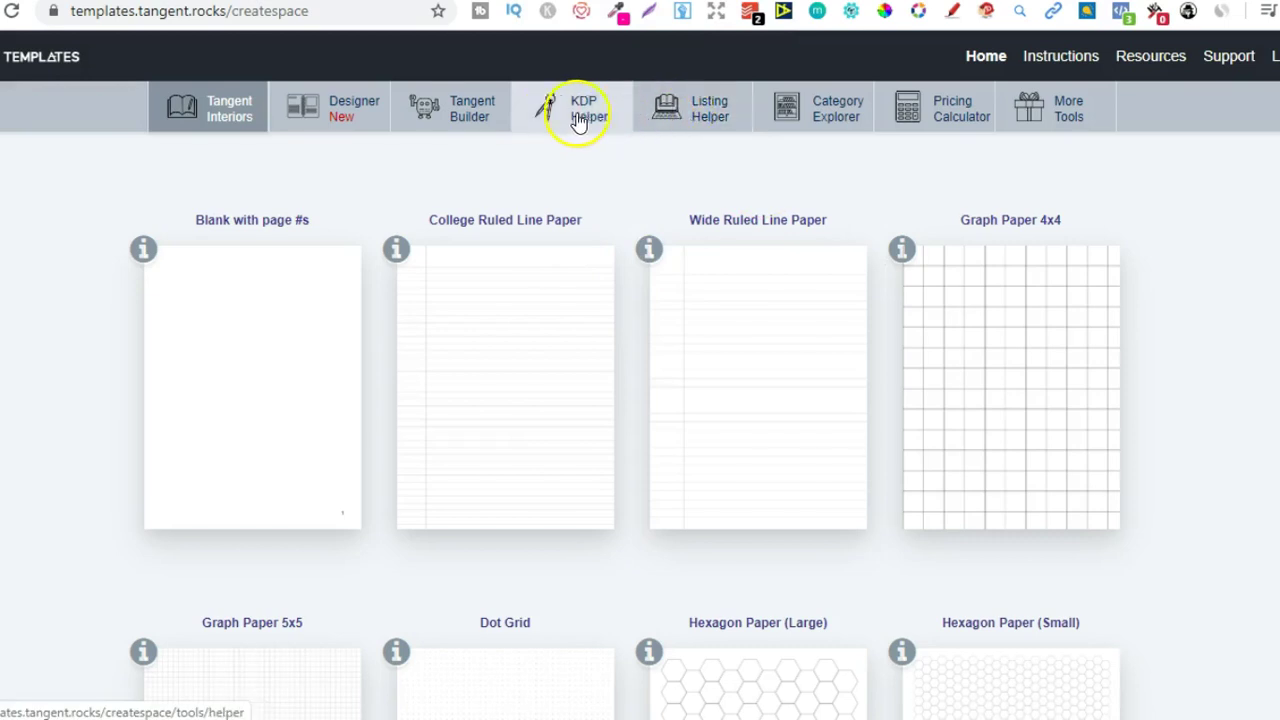
Step: In the KDP Helper, keep the 8.5 x 11 trim size and set the page count to 100
left_click(572, 118)
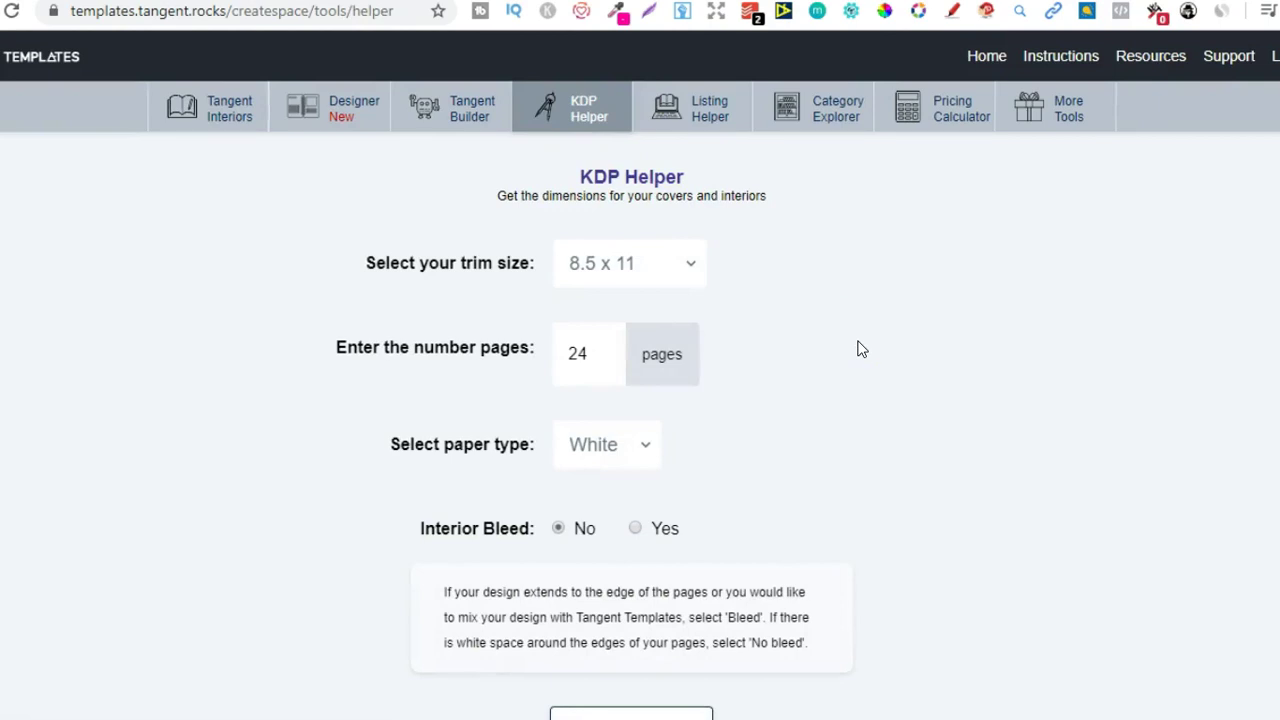
left_click(664, 268)
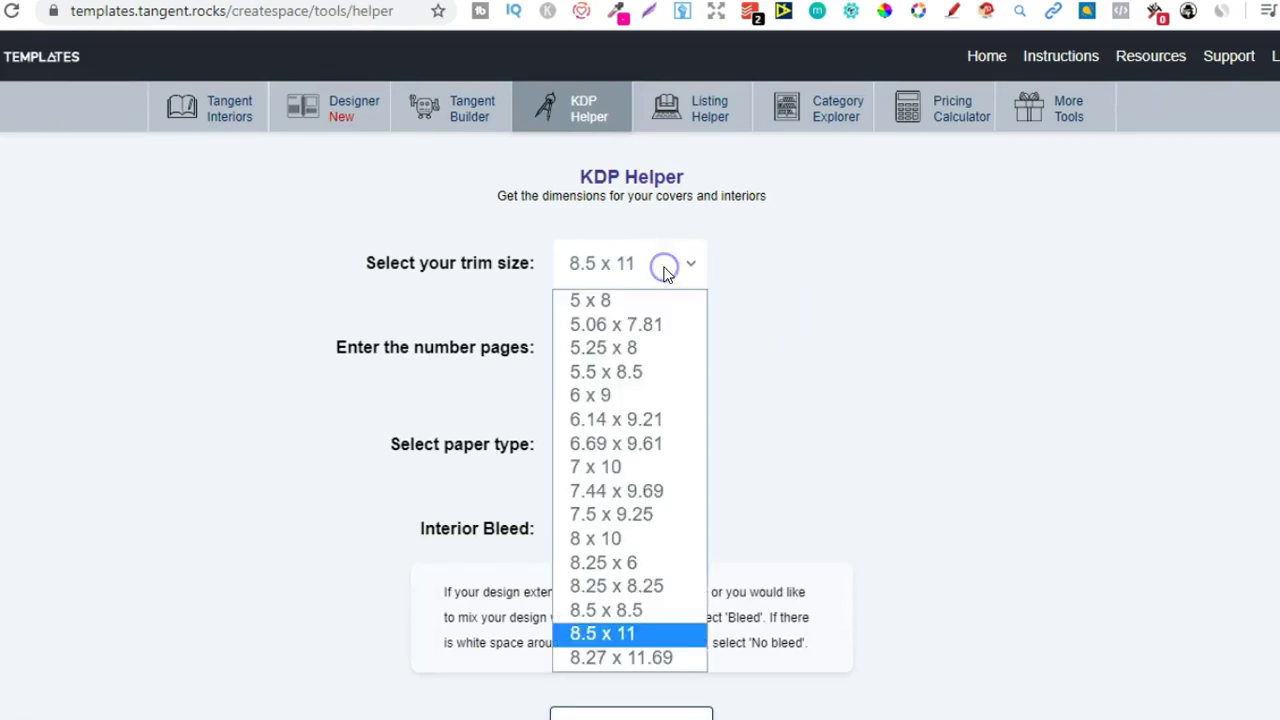
left_click(798, 275)
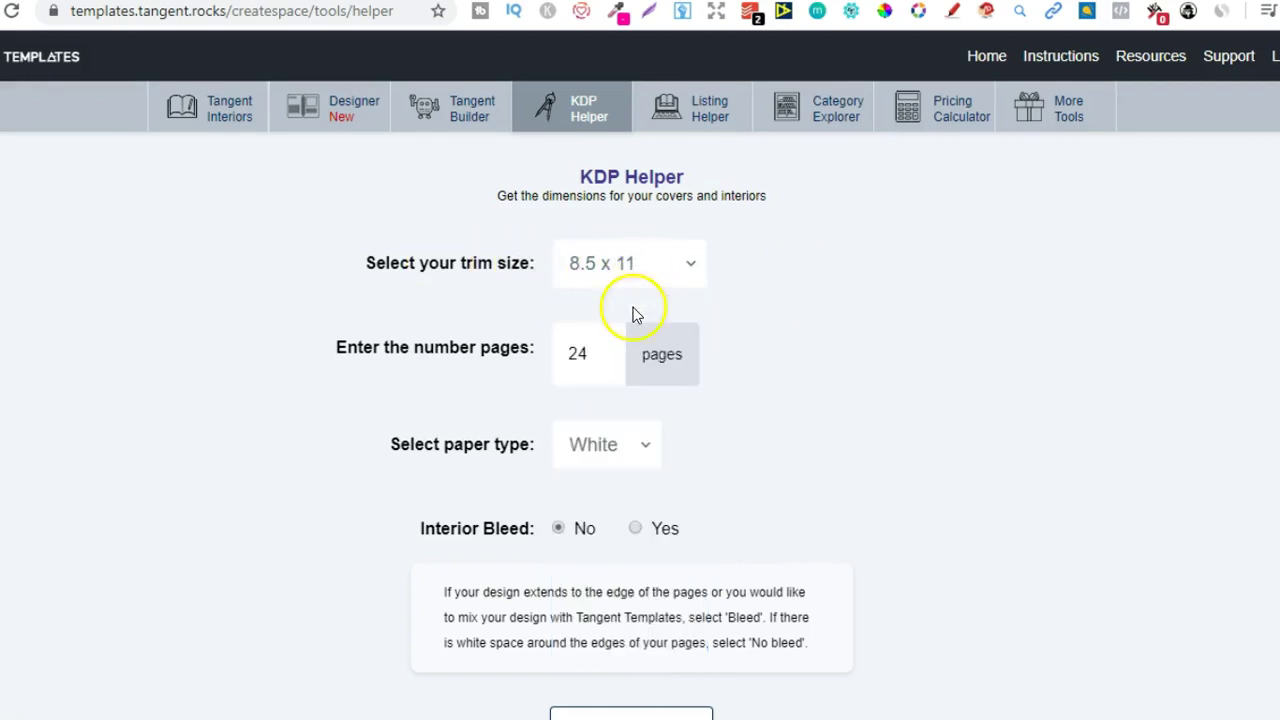
double_click(595, 356)
type("100")
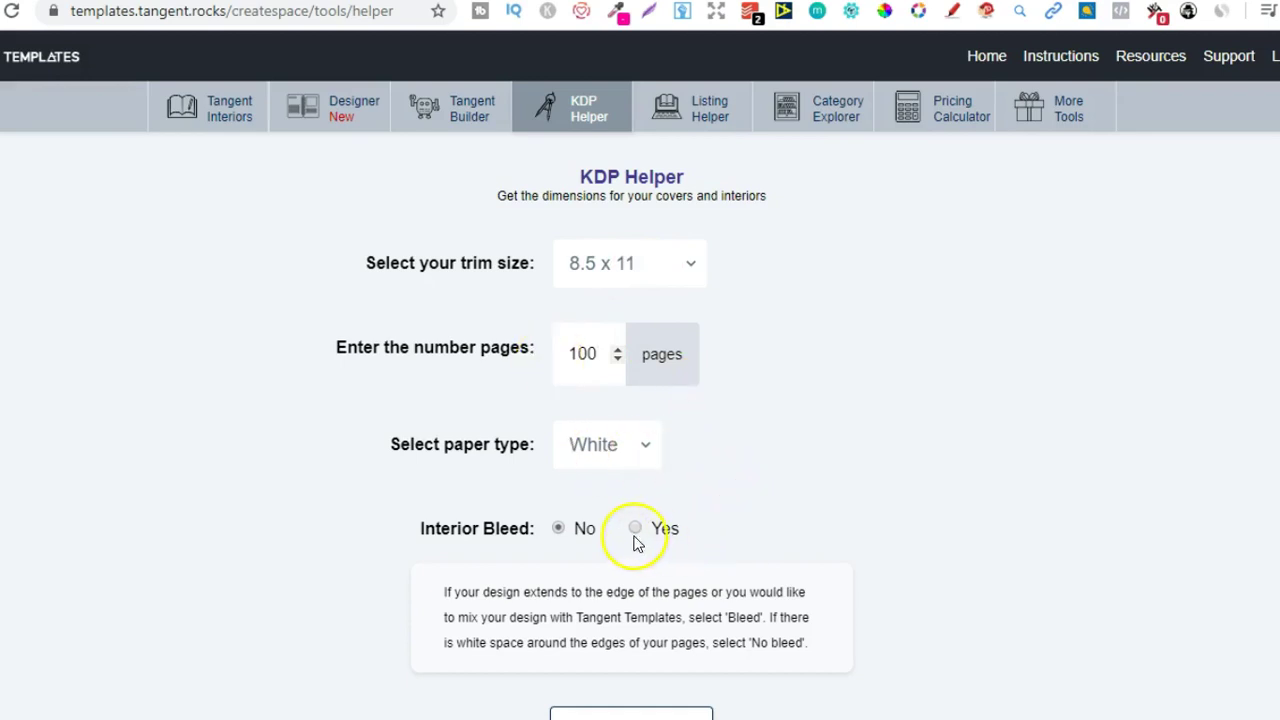
scroll(558, 537, "down", 1)
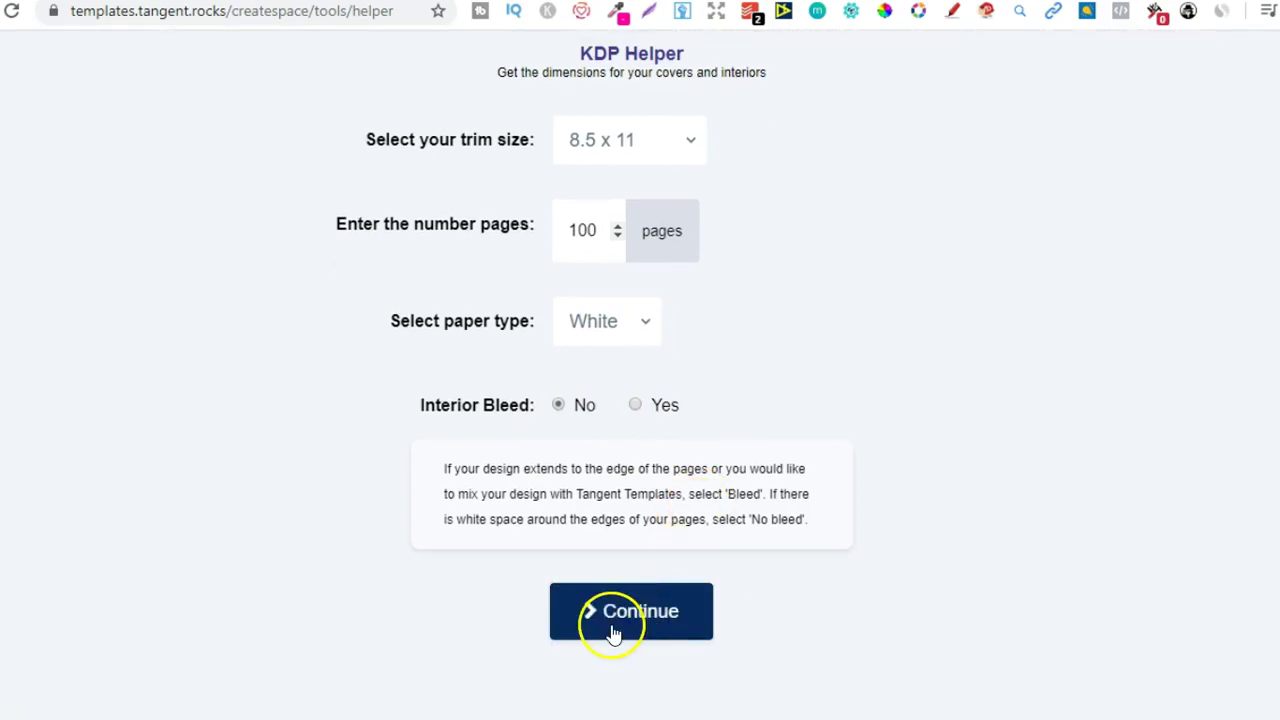
Step: Calculate the cover dimensions and download the print-ready cover template image
left_click(636, 622)
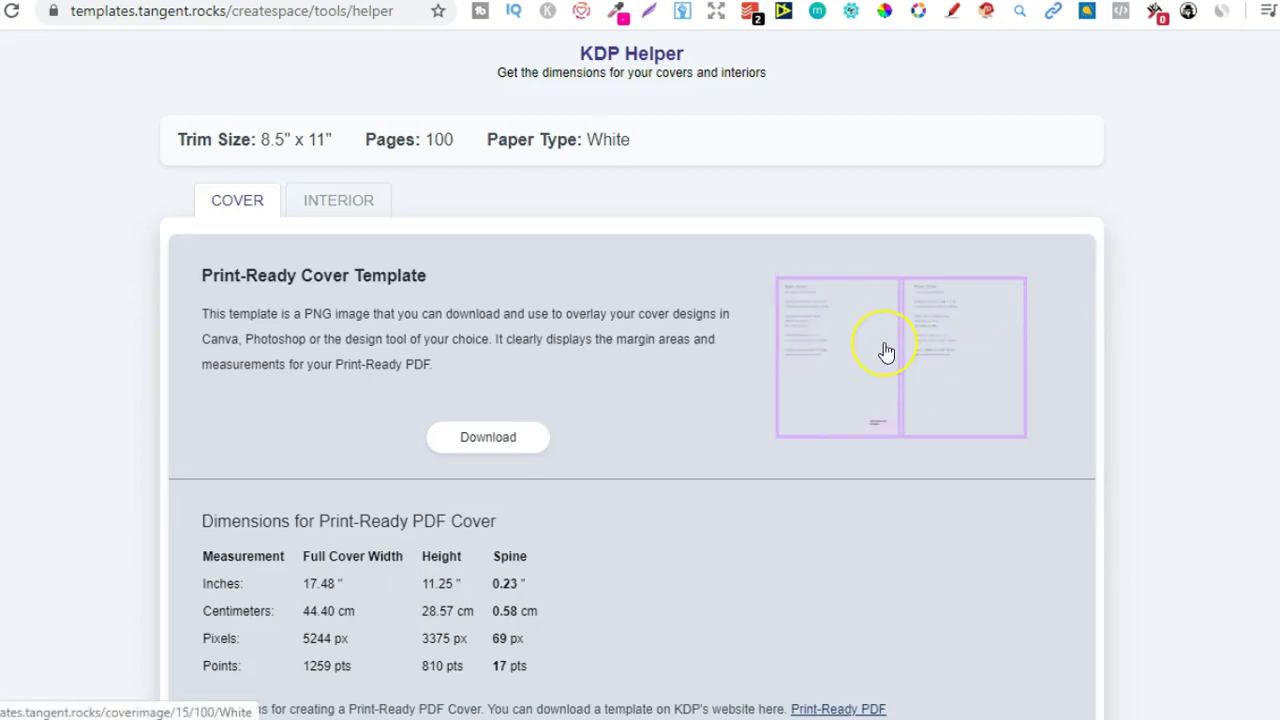
left_click(503, 440)
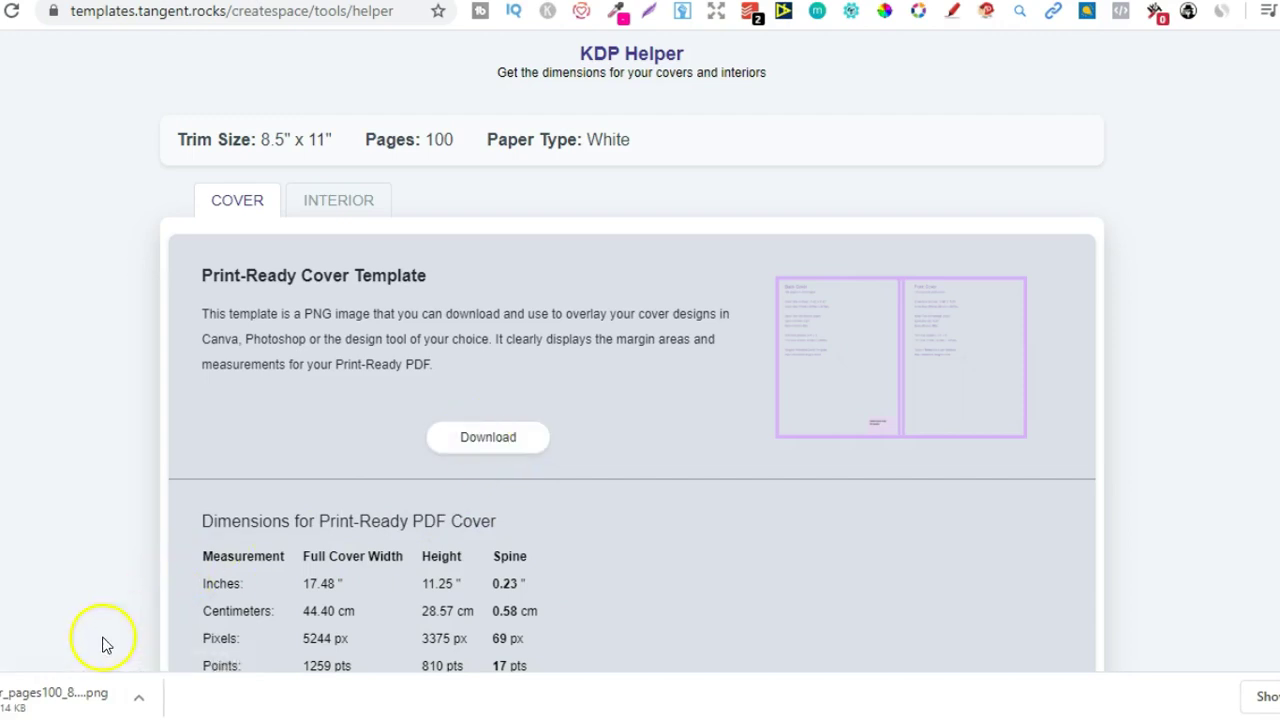
scroll(1250, 185, "down", 10)
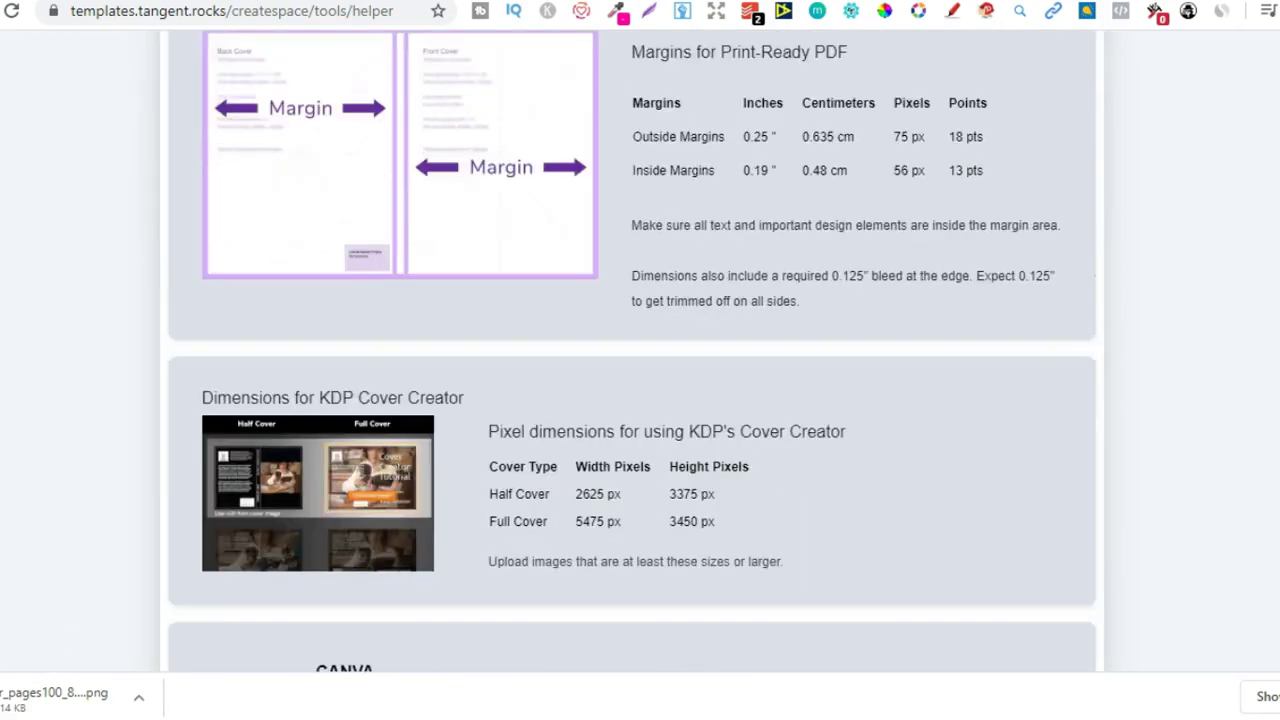
scroll(1246, 411, "down", 3)
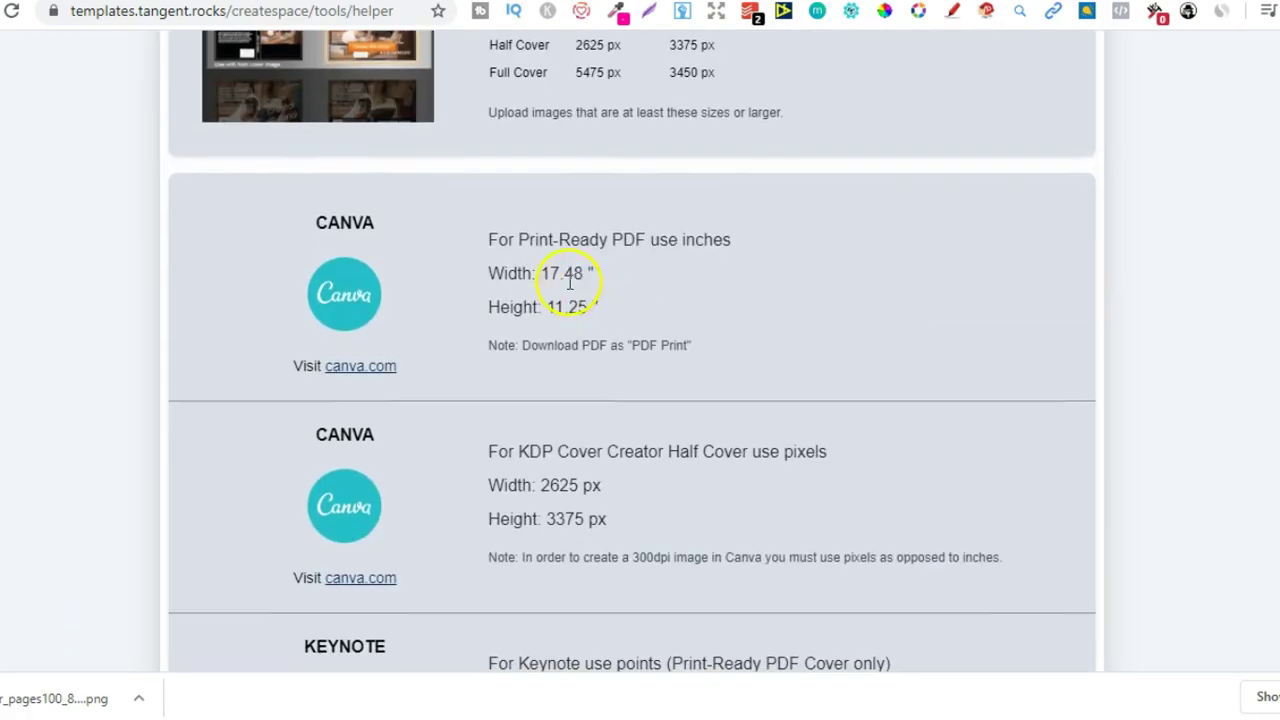
Step: Copy the 17.48-inch cover width from the Canva section
left_click_drag(545, 272, 588, 272)
scroll(632, 351, "down", 4)
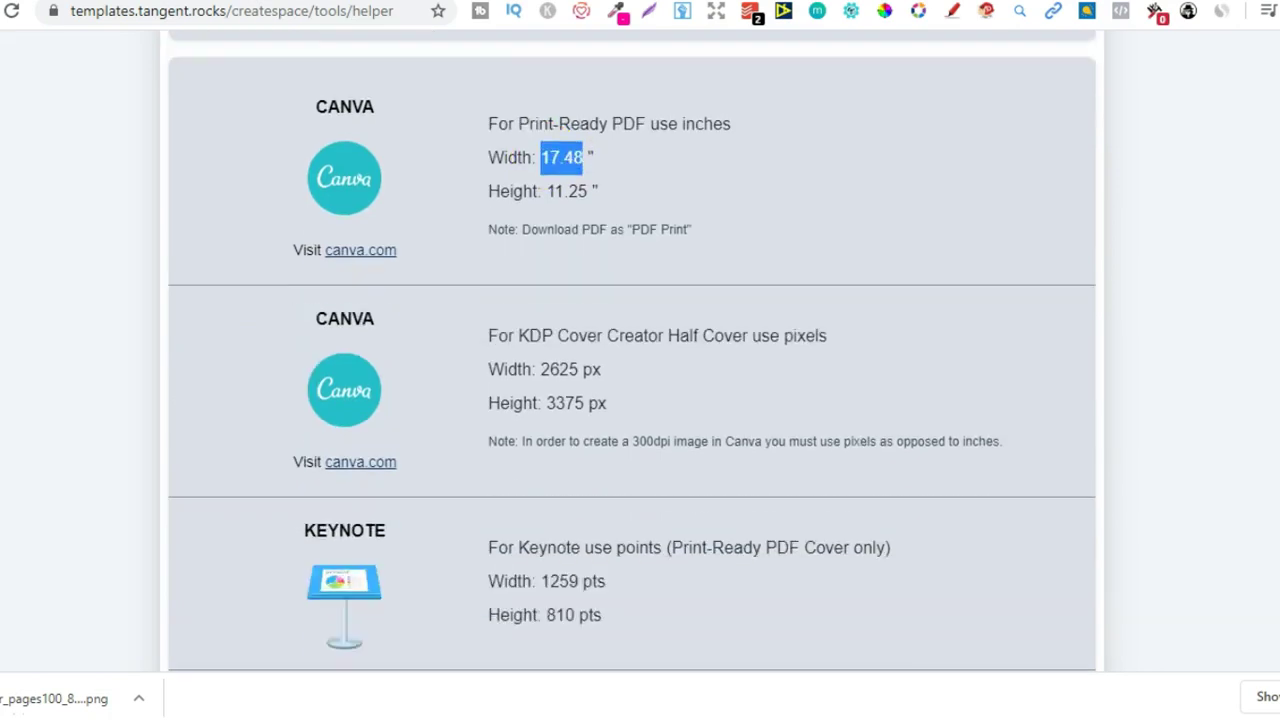
scroll(632, 351, "down", 3)
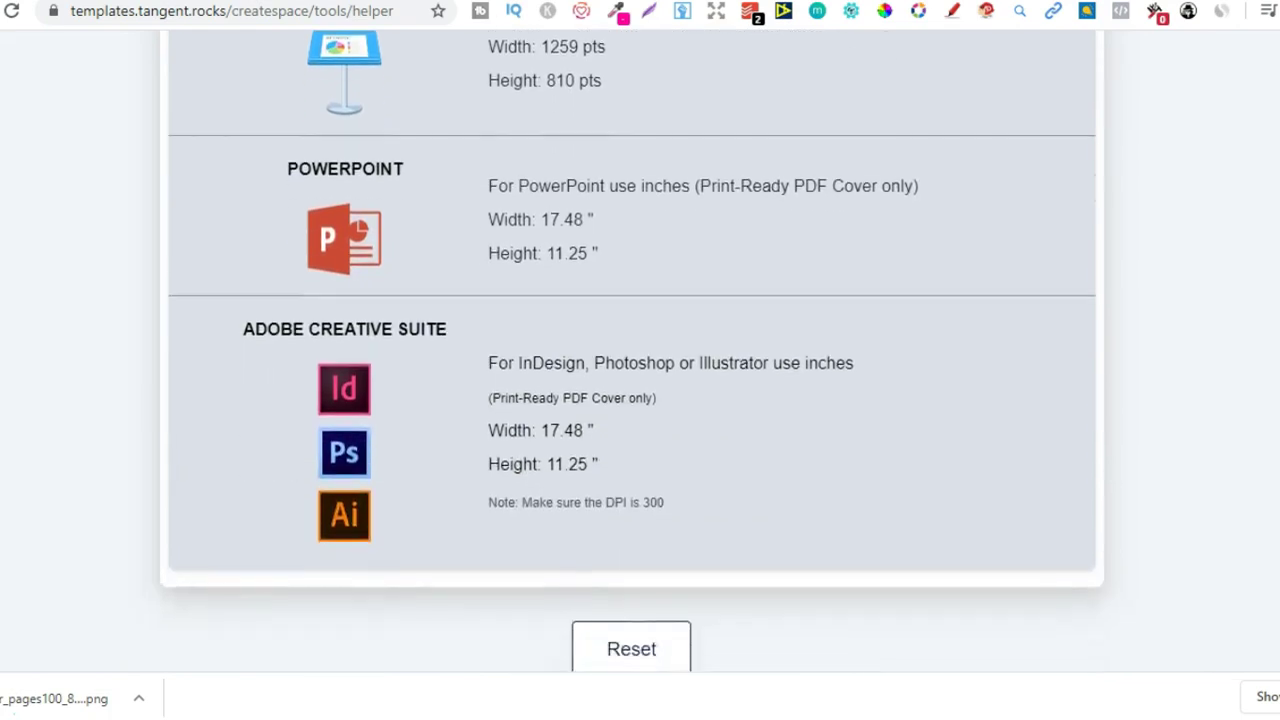
scroll(632, 351, "up", 8)
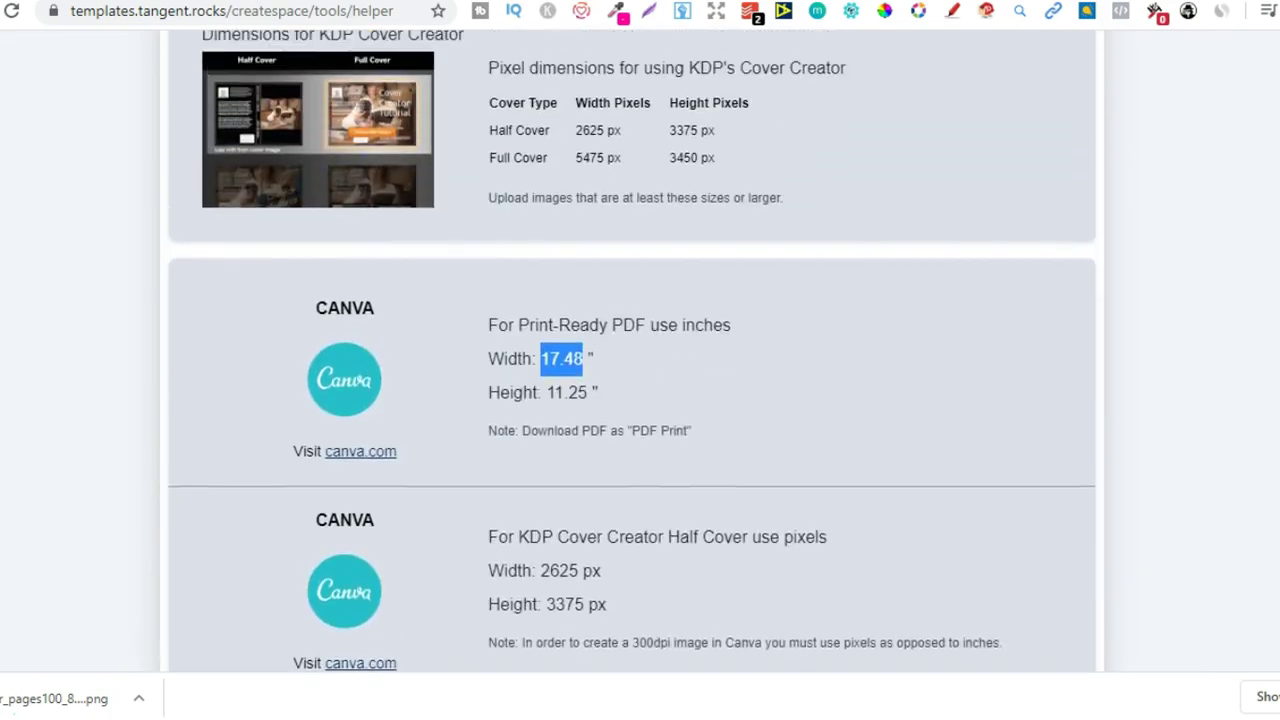
scroll(632, 351, "down", 1)
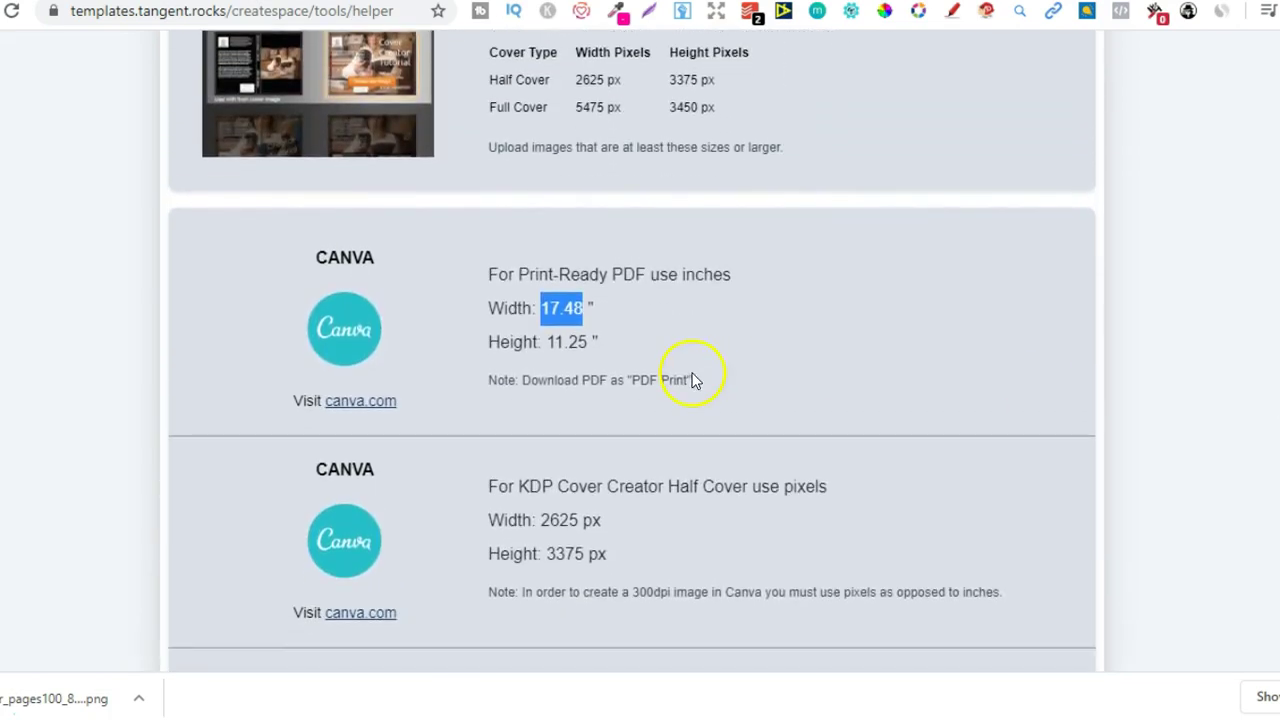
right_click(546, 310)
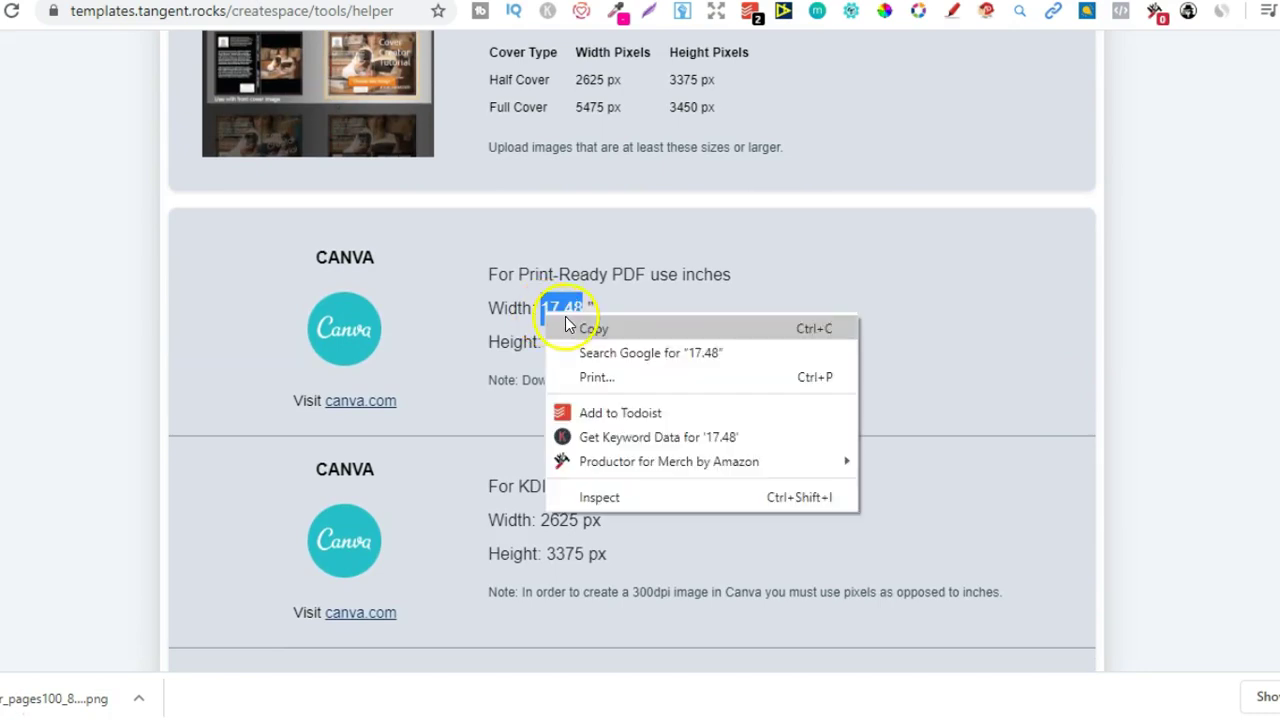
left_click(572, 322)
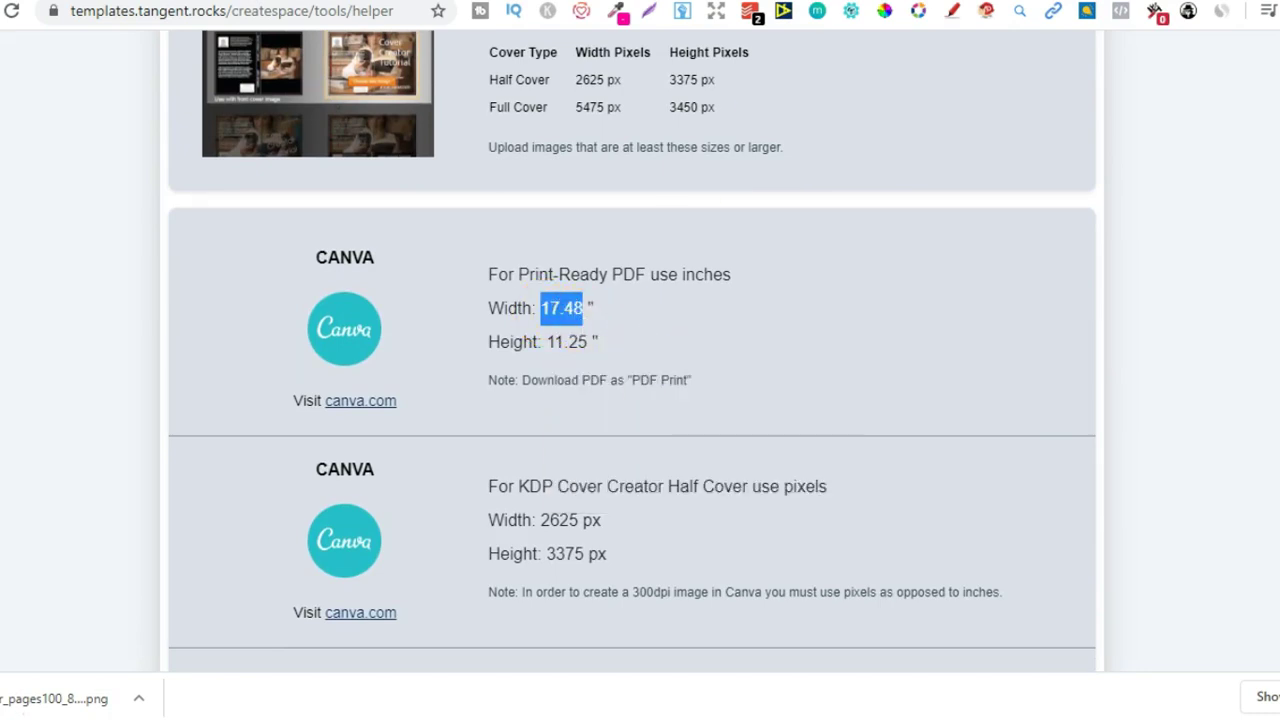
Step: Start a custom-size Canva design in inches with the width pasted as 17.48
left_click(360, 400)
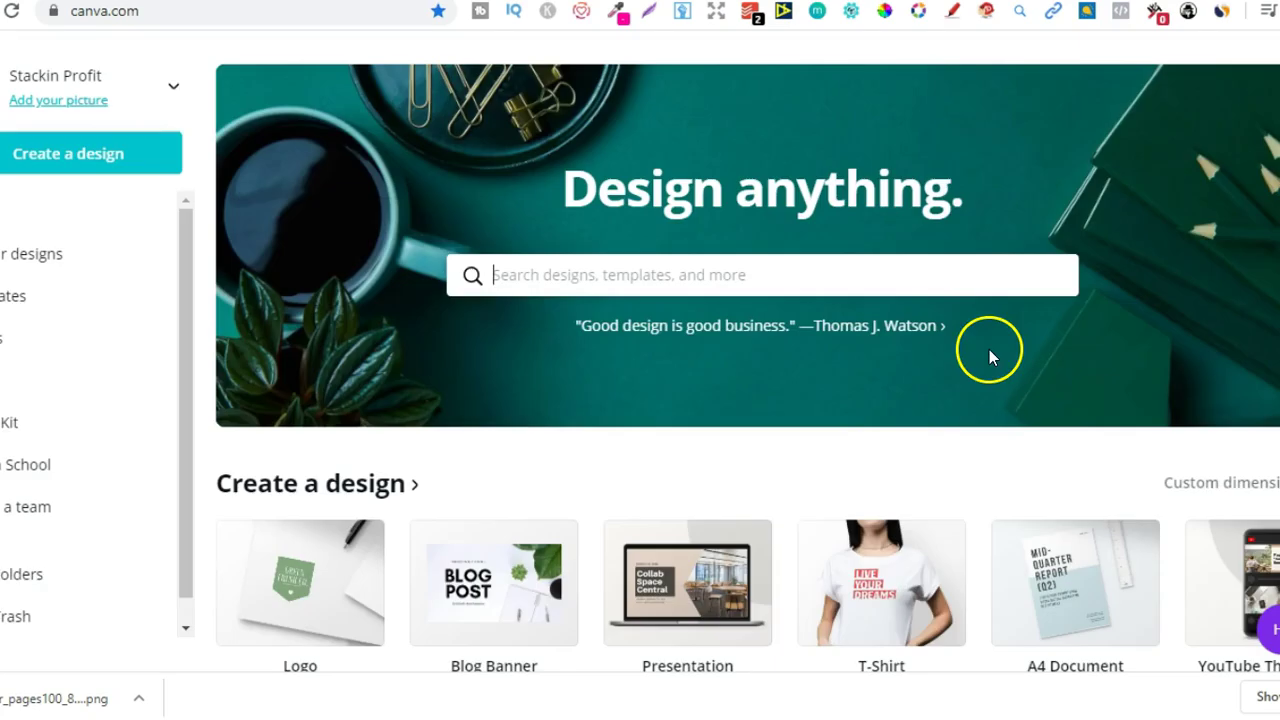
left_click(1174, 481)
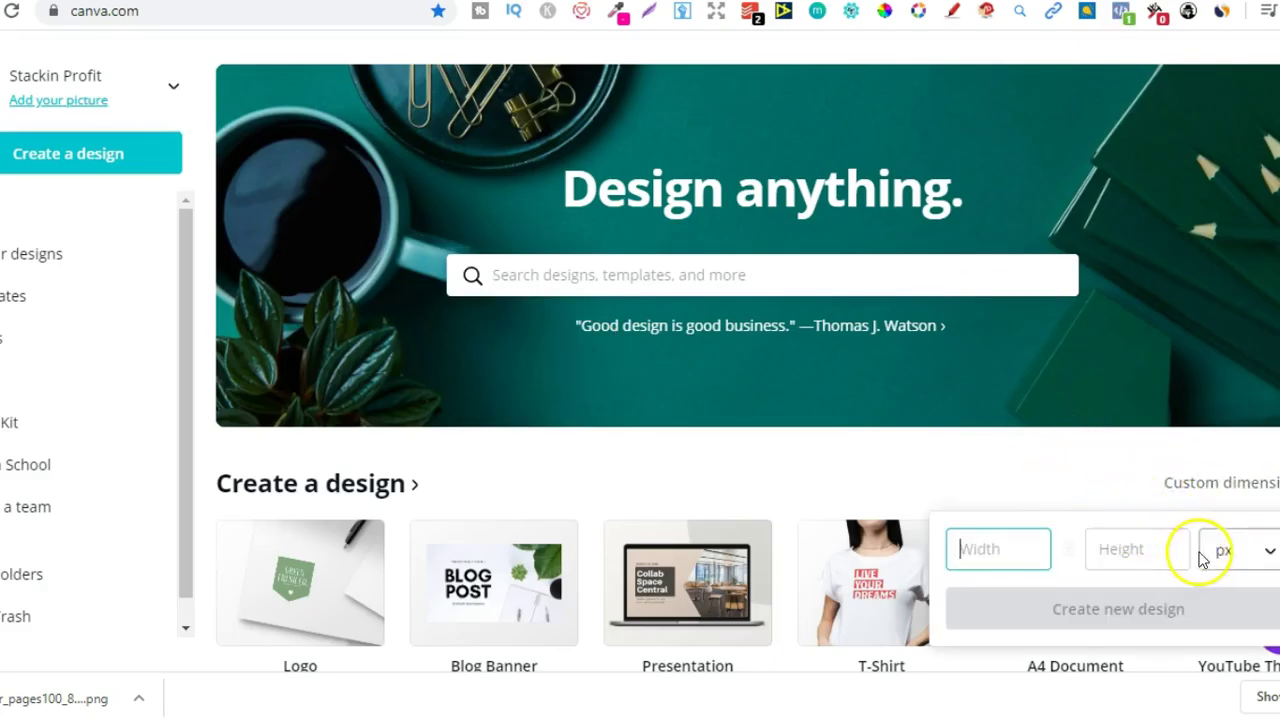
left_click(1207, 560)
left_click(1257, 567)
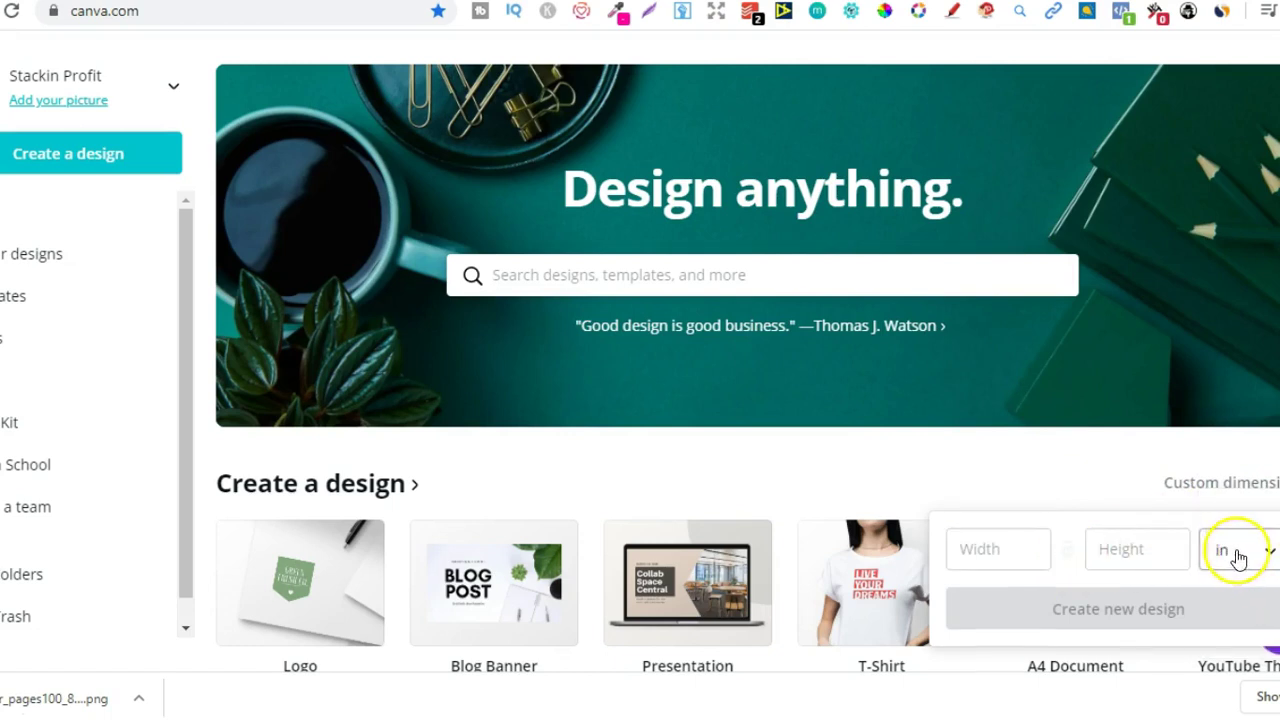
left_click(999, 555)
right_click(1001, 561)
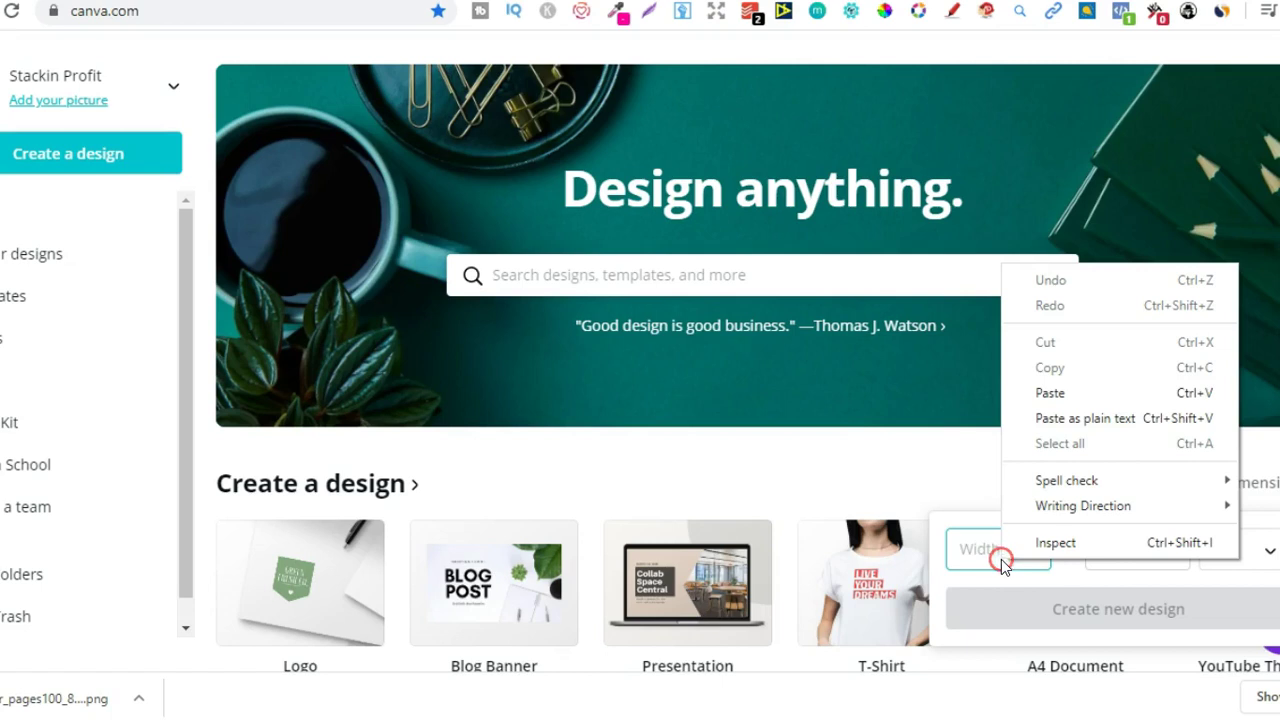
left_click(1042, 392)
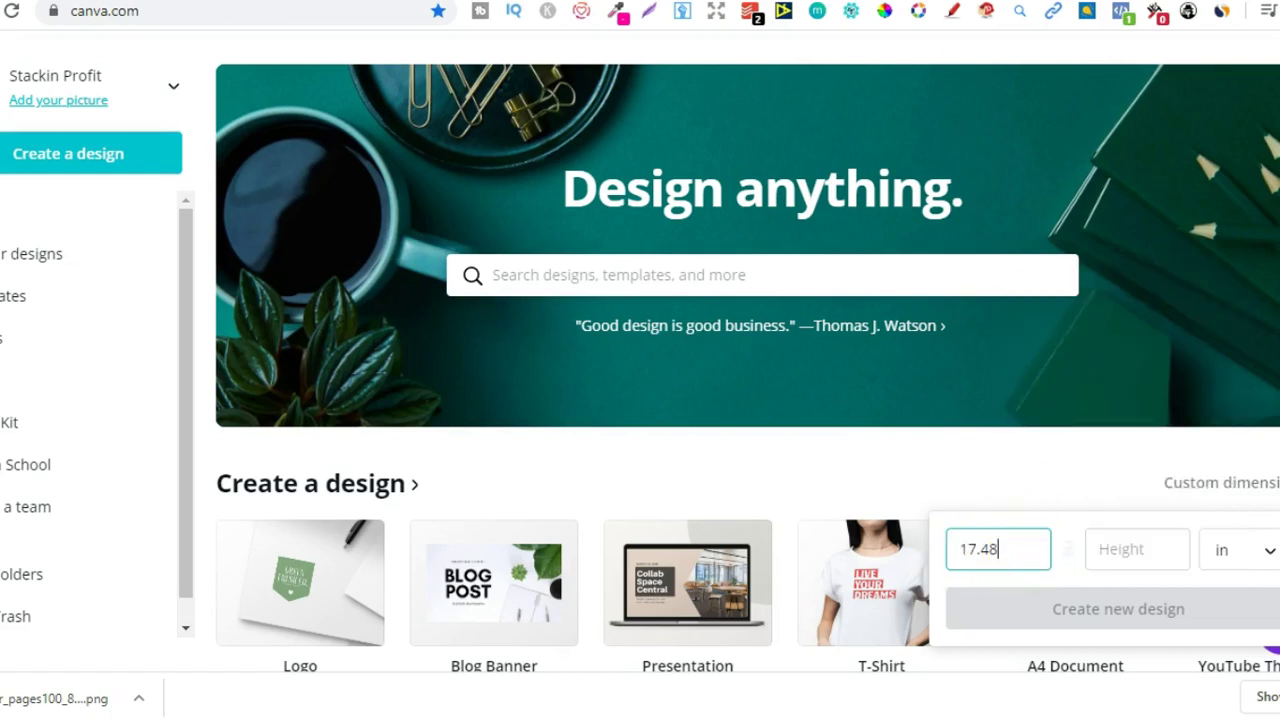
Step: Copy the 11.25-inch height from the KDP Helper and return to the Height field
key("ctrl+Tab")
left_click_drag(547, 342, 588, 342)
right_click(566, 345)
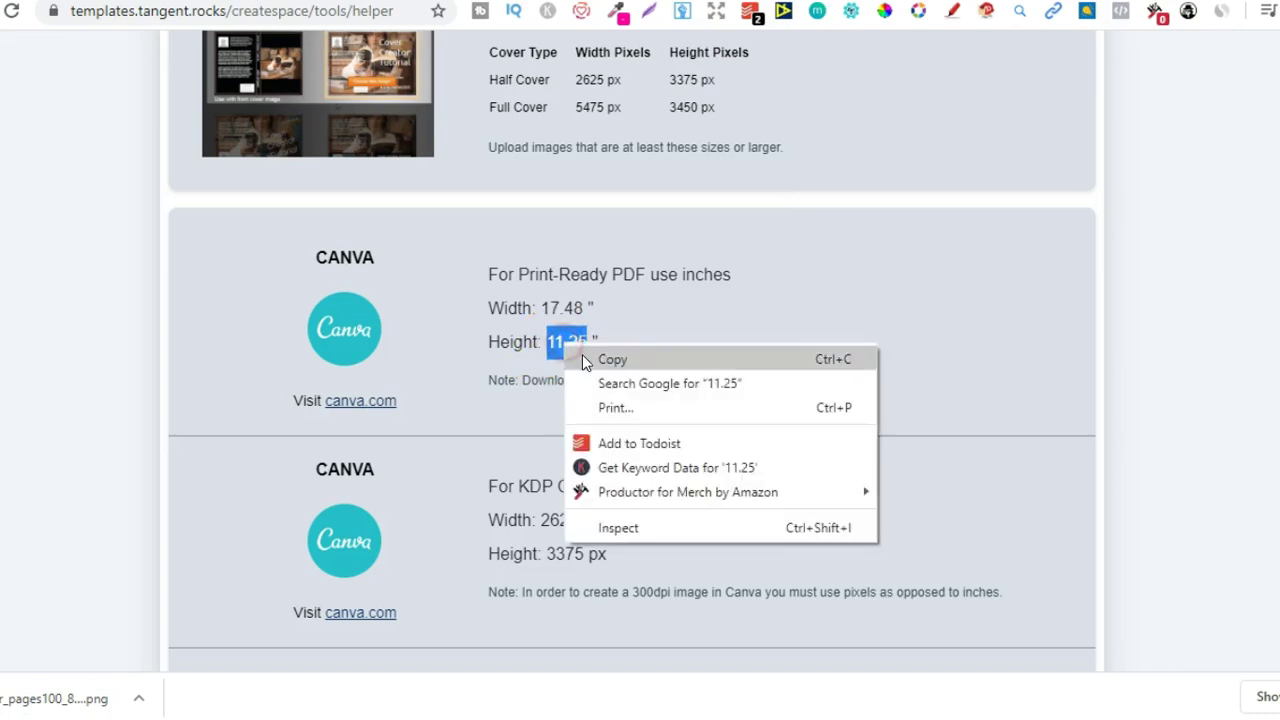
left_click(584, 359)
key("ctrl+Tab")
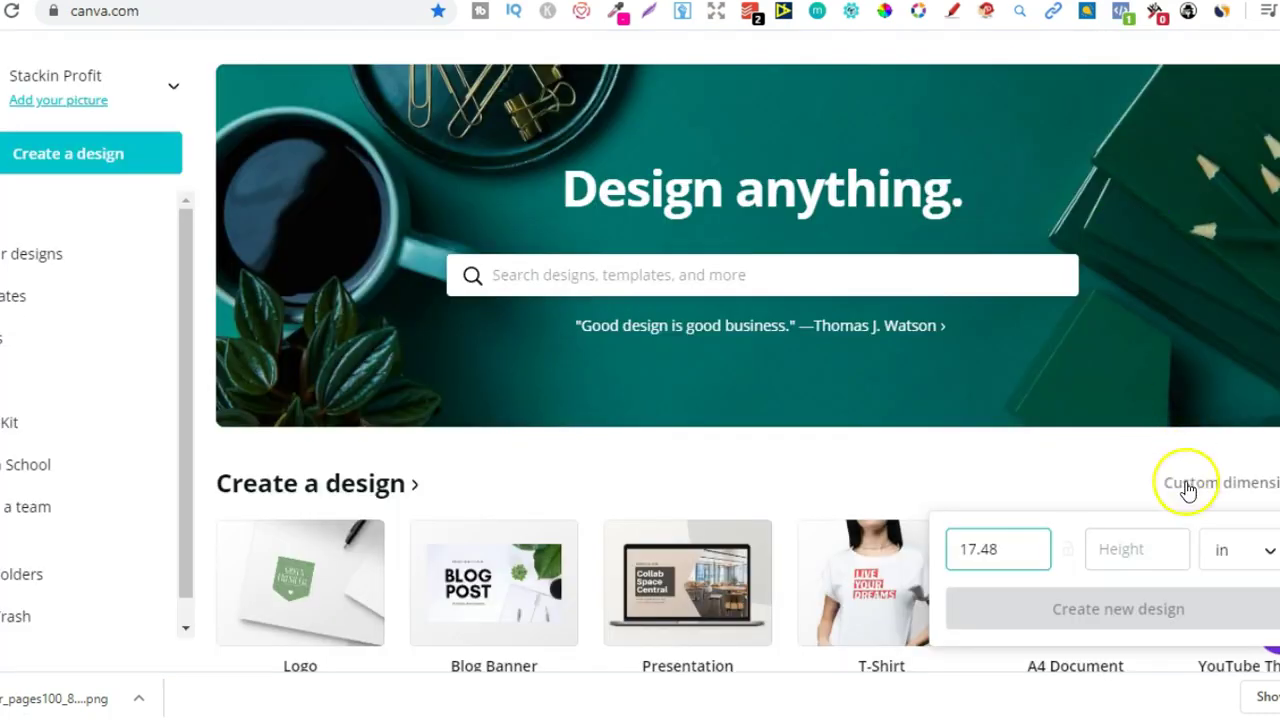
left_click(1114, 556)
Step: Paste 11.25 as the height to create the 17.48 × 11.25 in design
right_click(1114, 557)
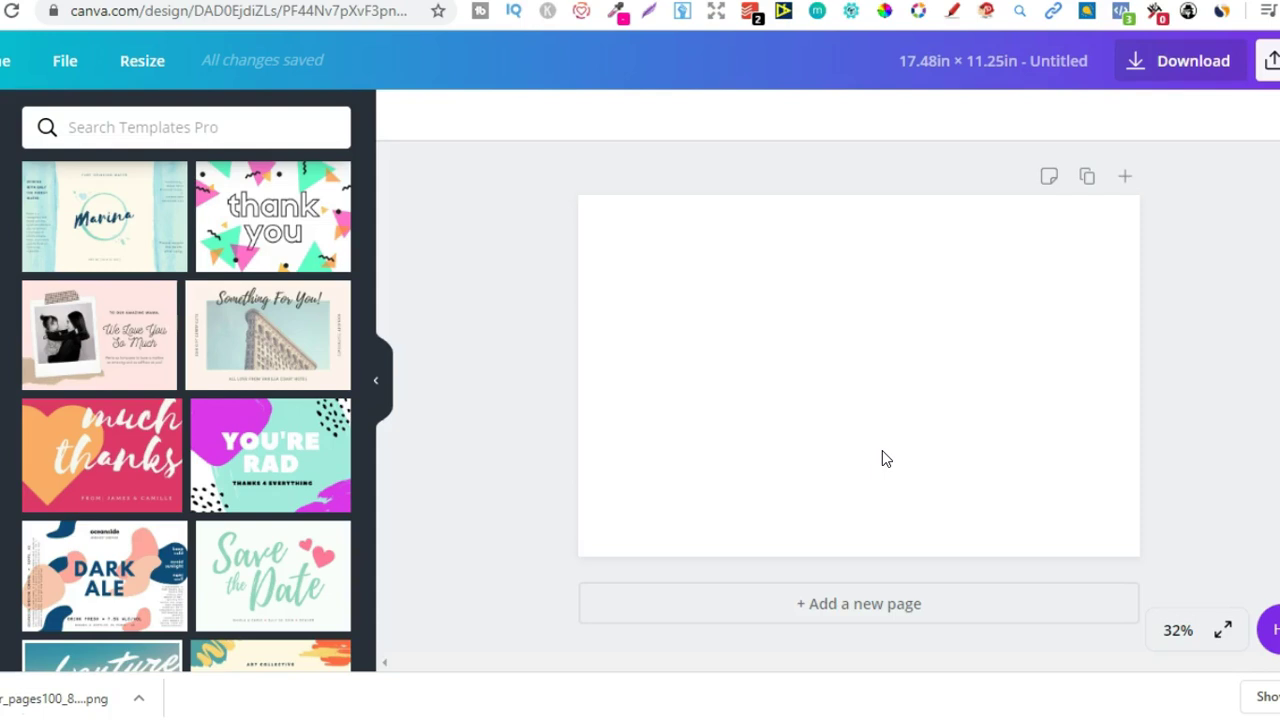
Step: Upload the back-and-front cover guide image and stretch it across the whole page
left_click(150, 585)
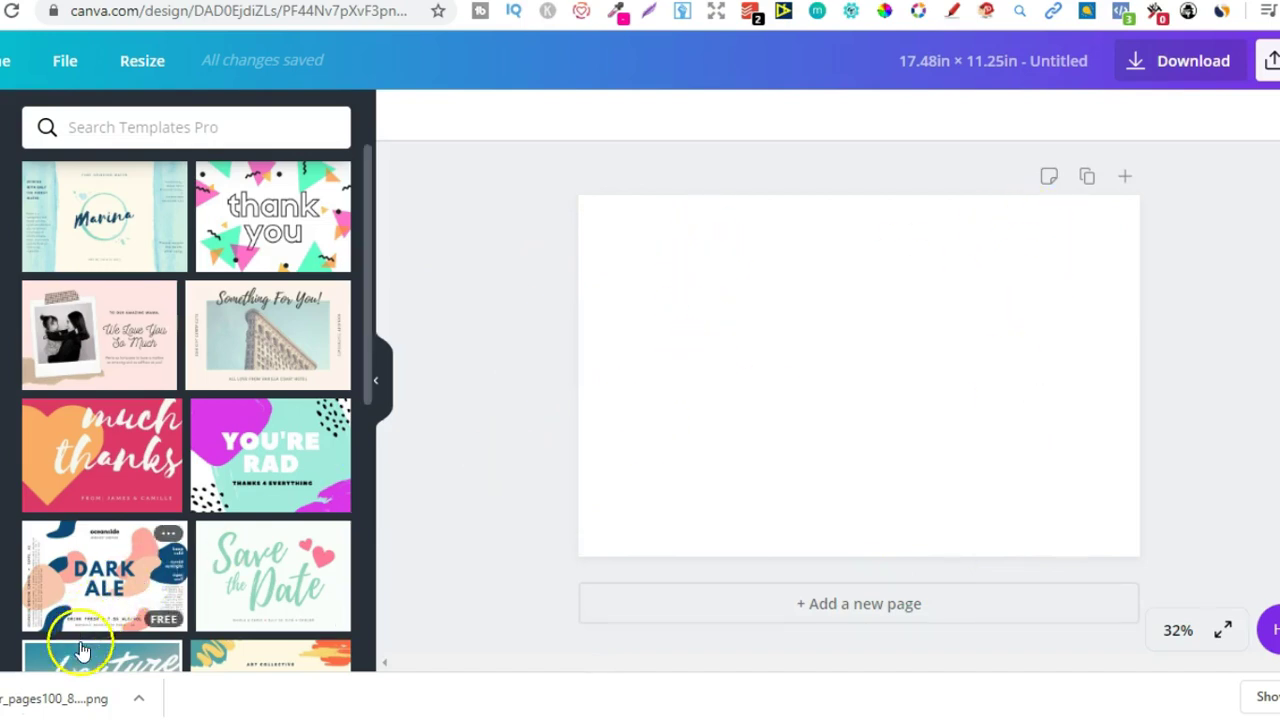
left_click_drag(55, 699, 194, 343)
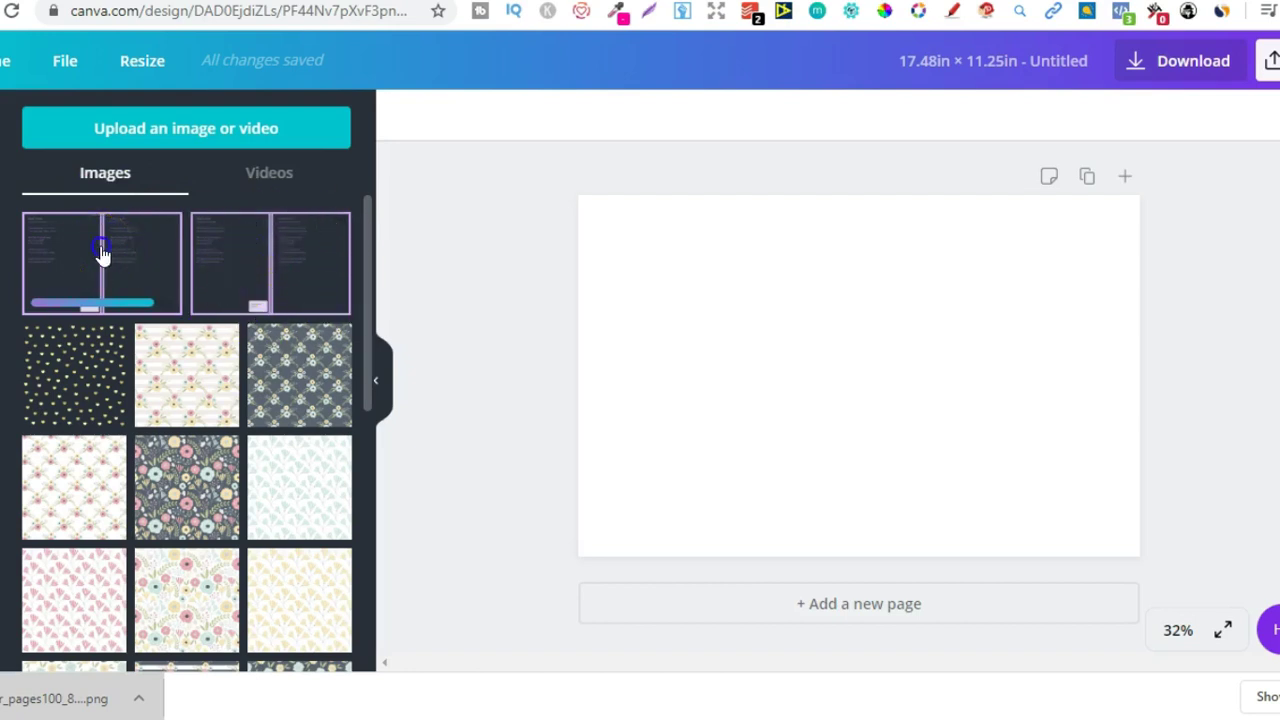
left_click_drag(100, 245, 757, 320)
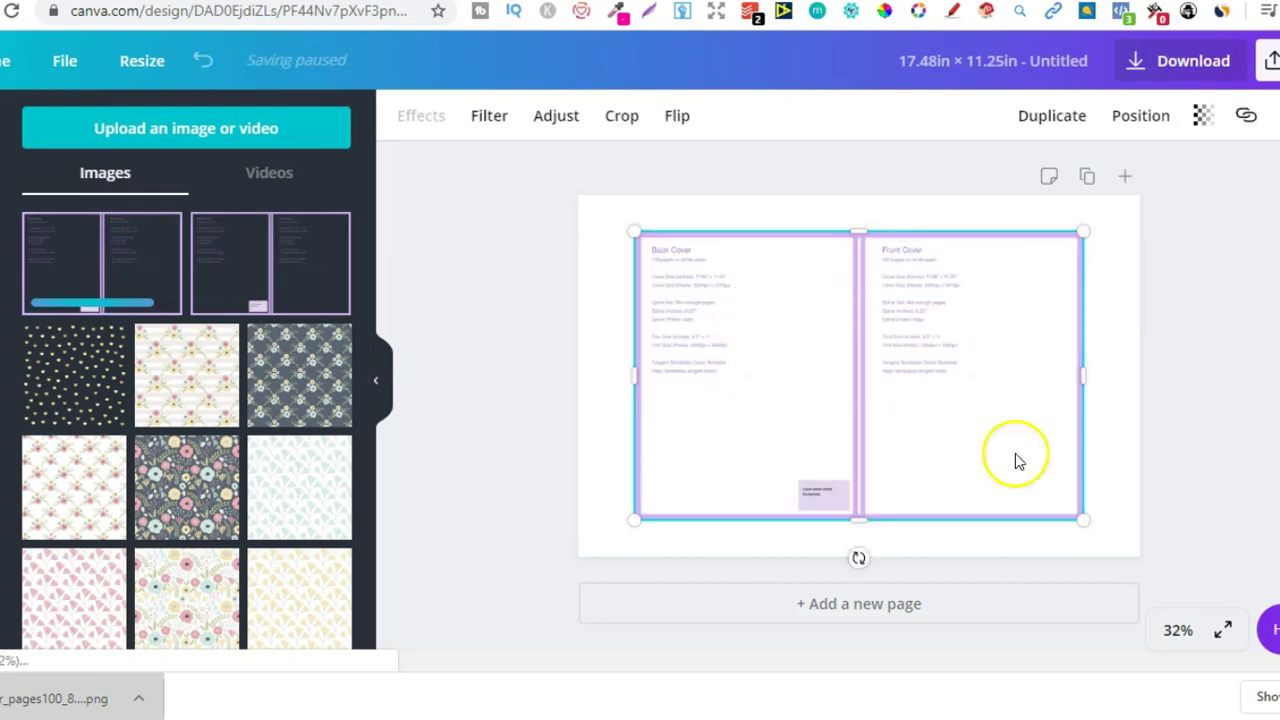
scroll(829, 451, "up", 2)
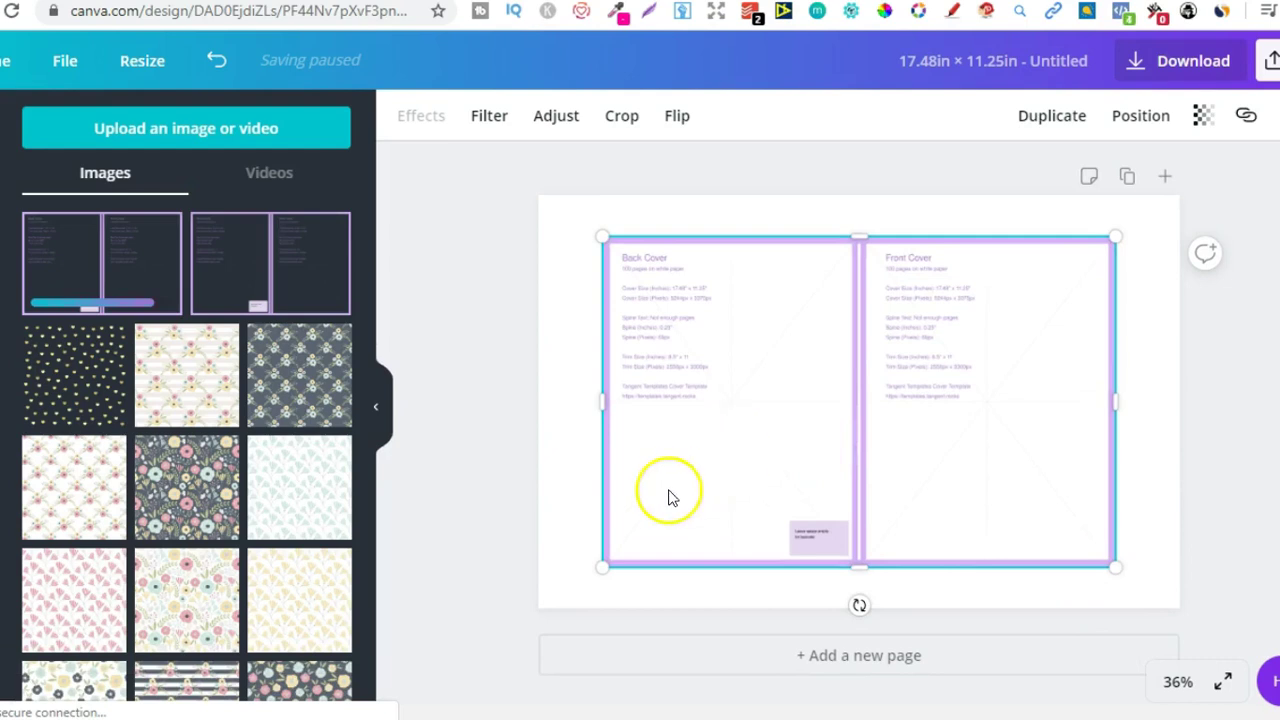
left_click_drag(600, 567, 547, 604)
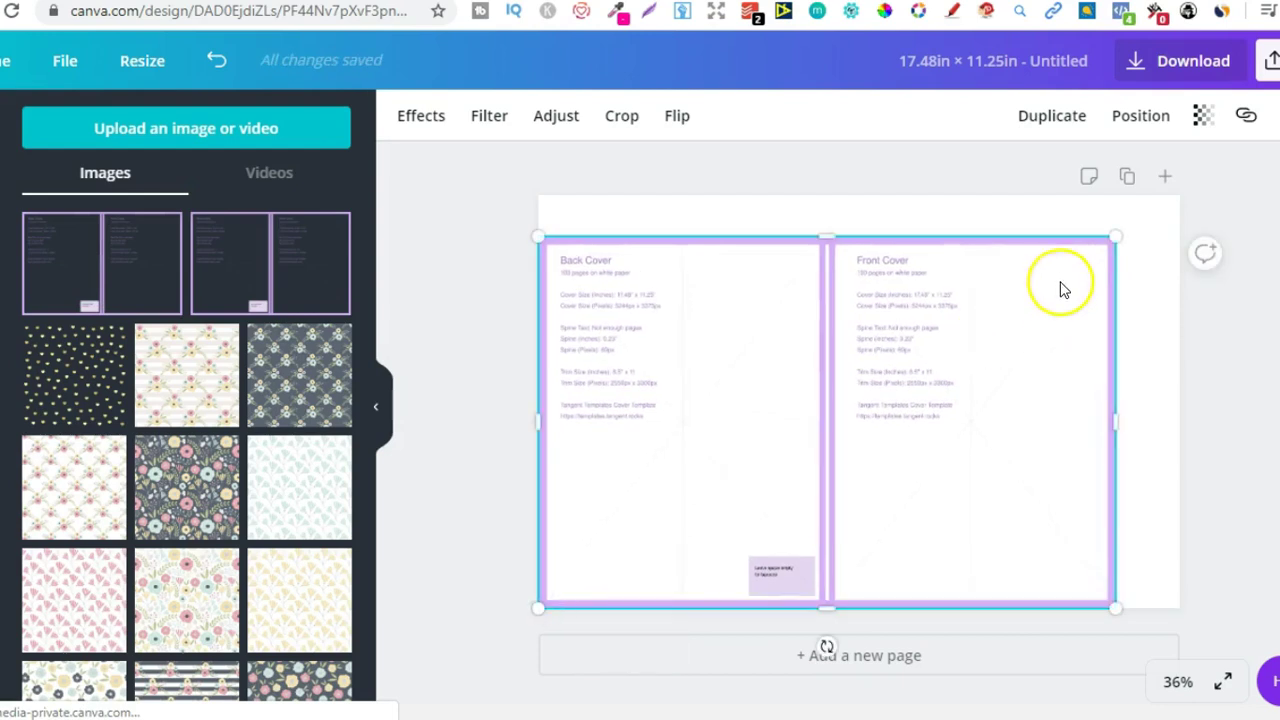
left_click_drag(1114, 237, 1181, 206)
left_click(1243, 357)
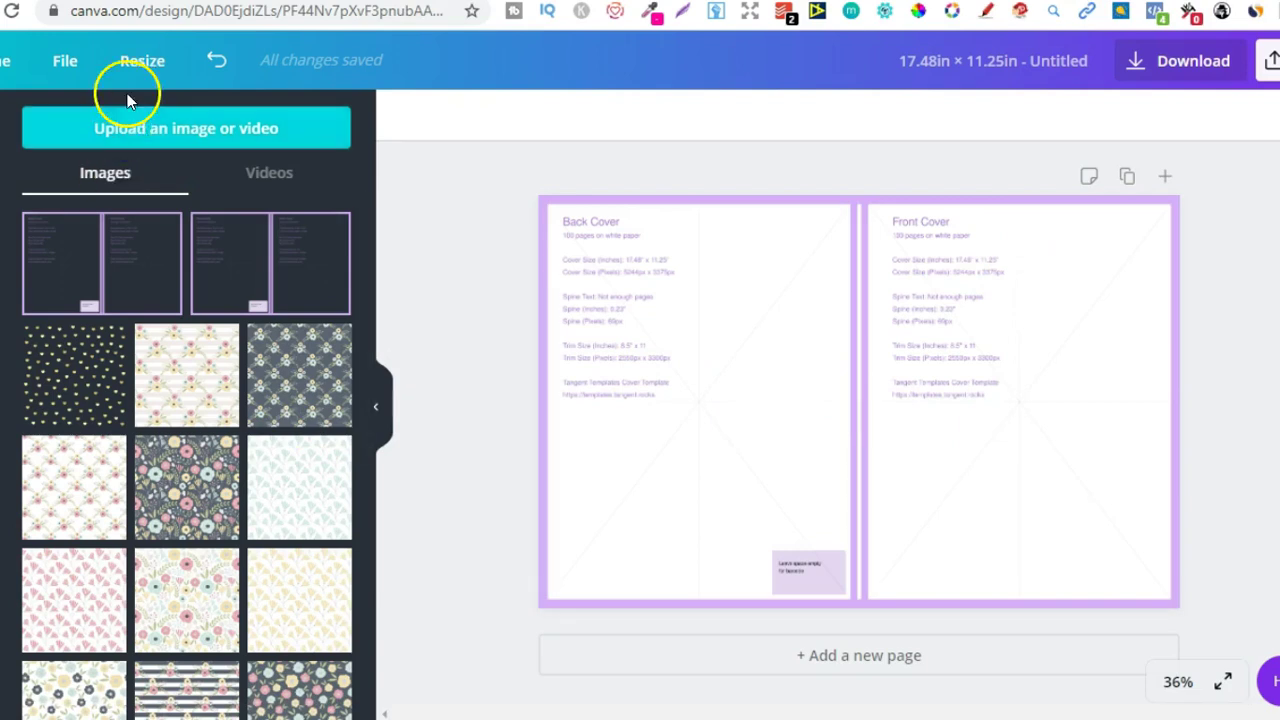
Step: Return to the top of the KDP Helper page and highlight the 8.5 inch trim width
left_click(214, 0)
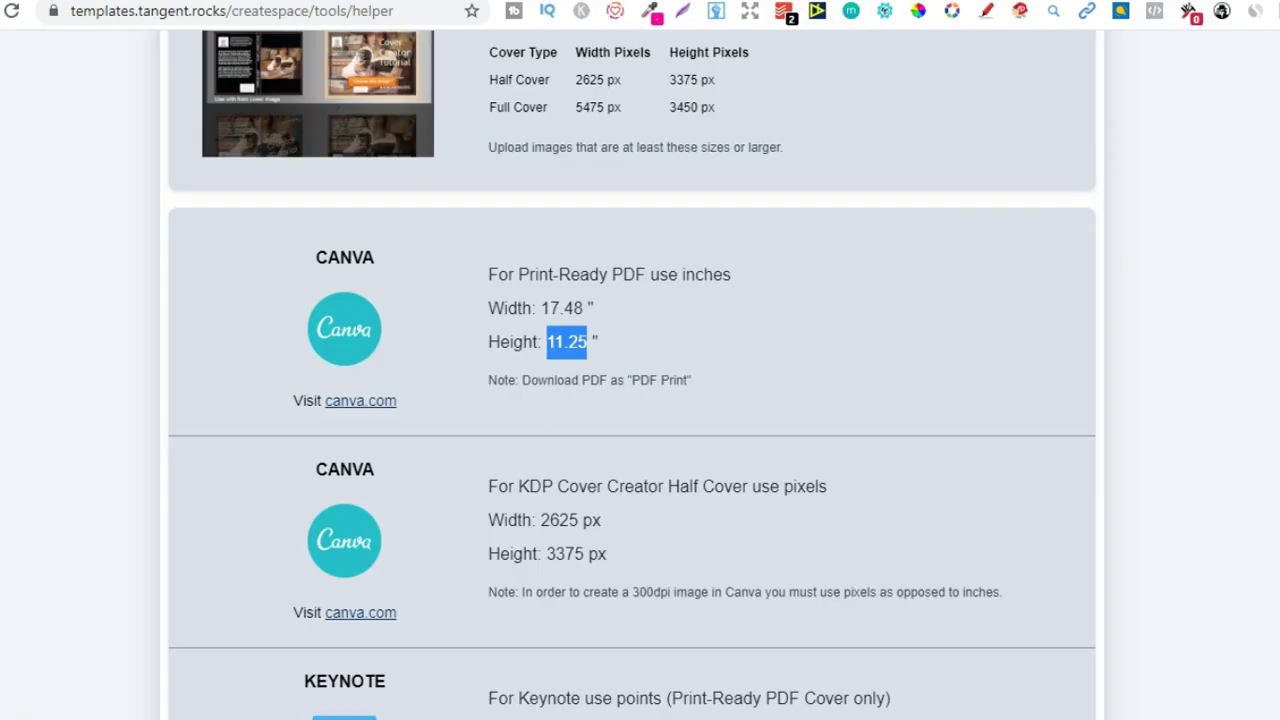
scroll(632, 375, "up", 10)
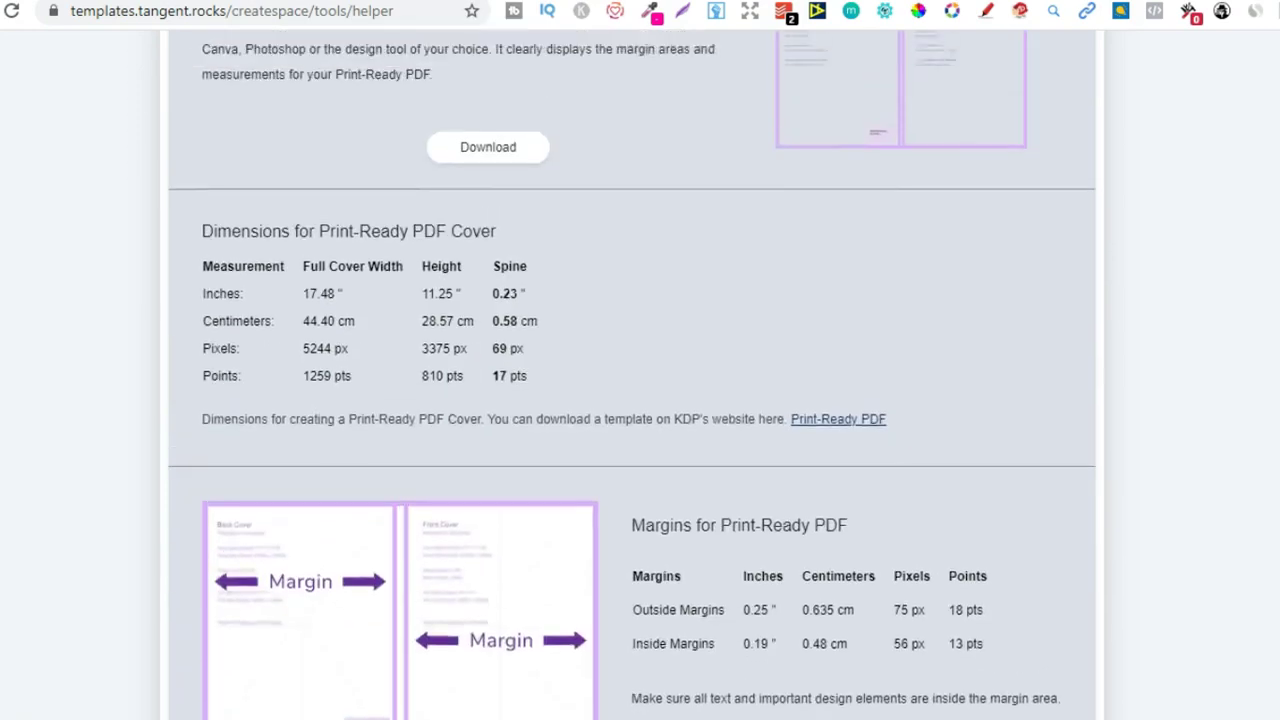
scroll(632, 375, "up", 2)
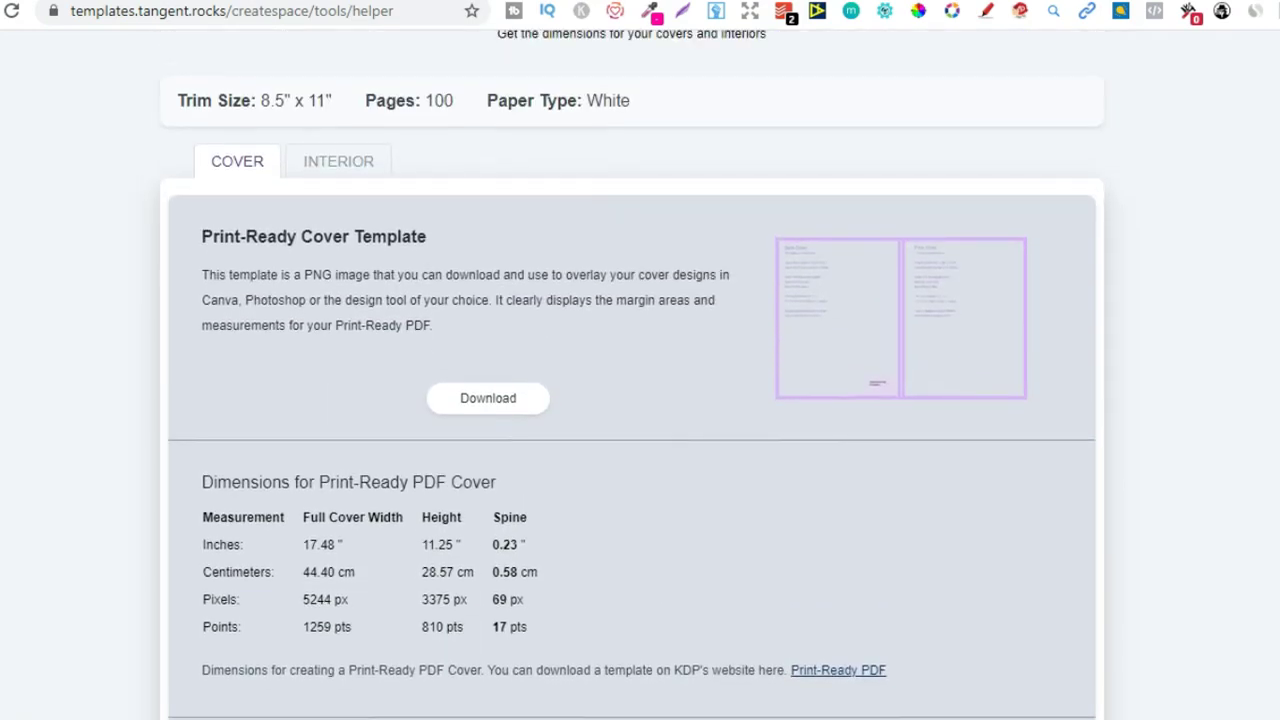
scroll(632, 375, "up", 2)
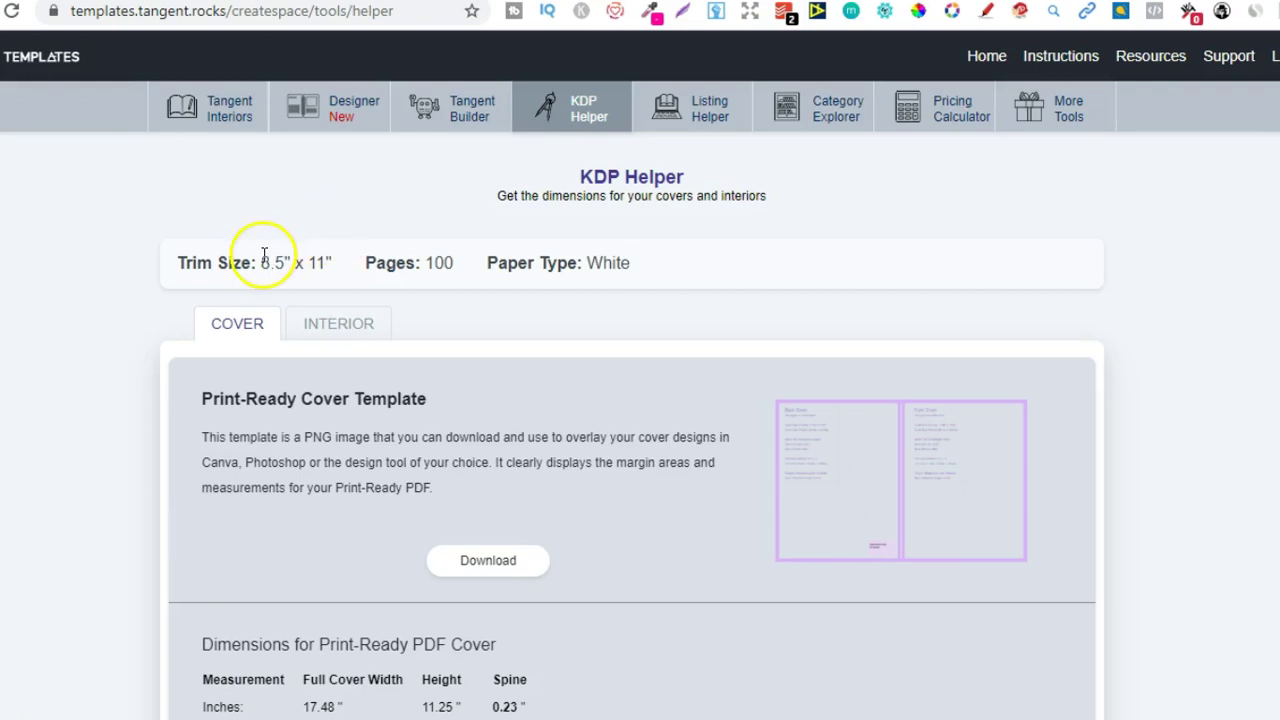
left_click_drag(261, 258, 308, 262)
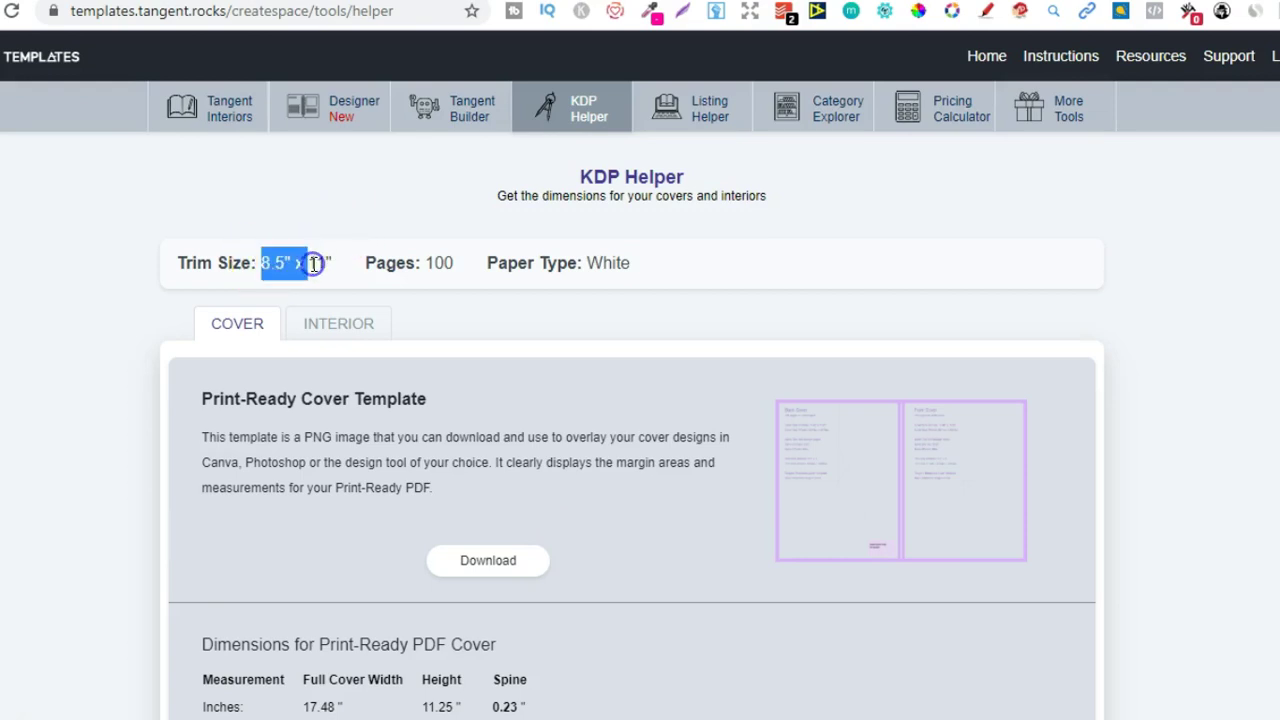
Step: Show the INTERIOR details and scroll to the Canva interior dimensions for 8.5 × 11
left_click(325, 322)
scroll(826, 266, "down", 2)
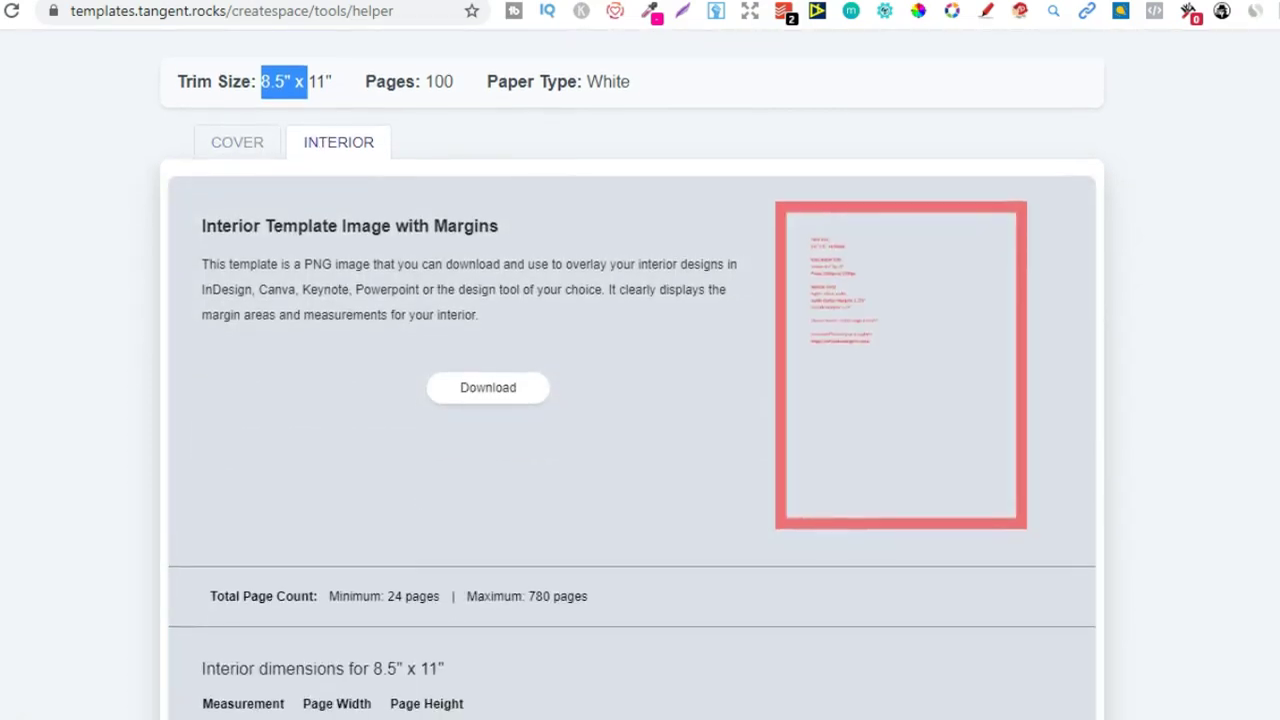
scroll(826, 266, "down", 1)
scroll(516, 452, "down", 9)
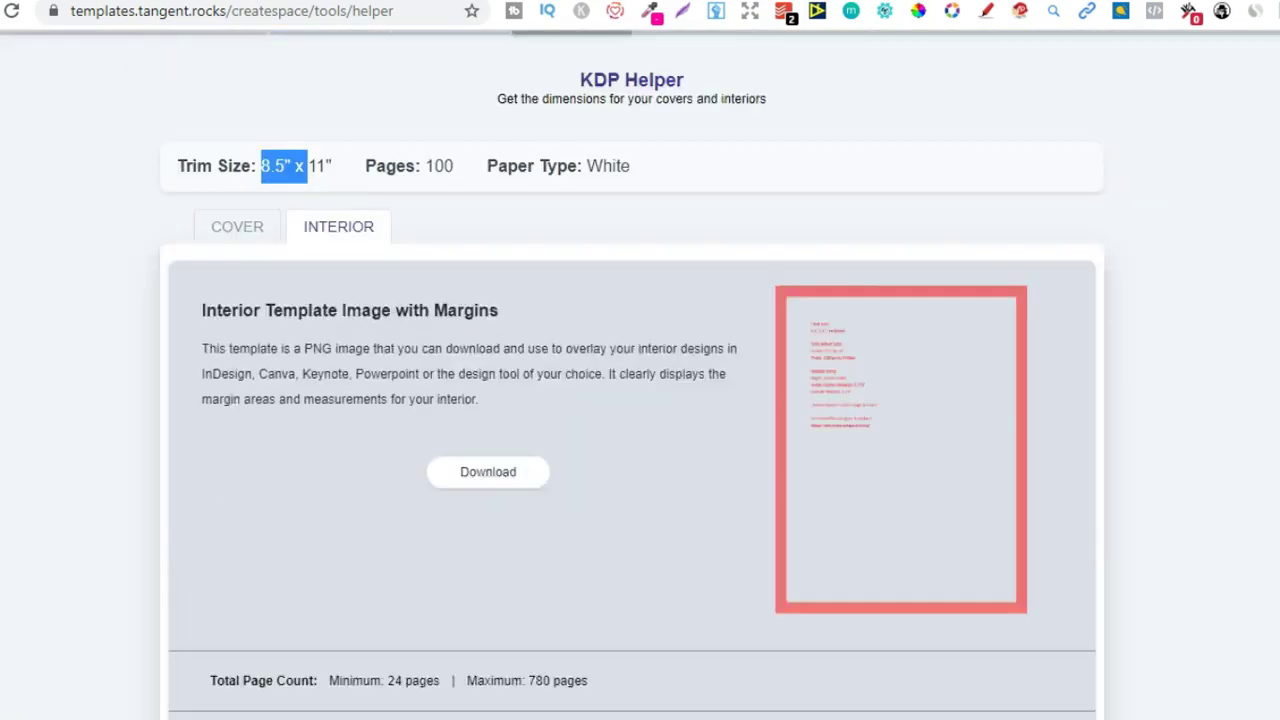
scroll(986, 114, "up", 1)
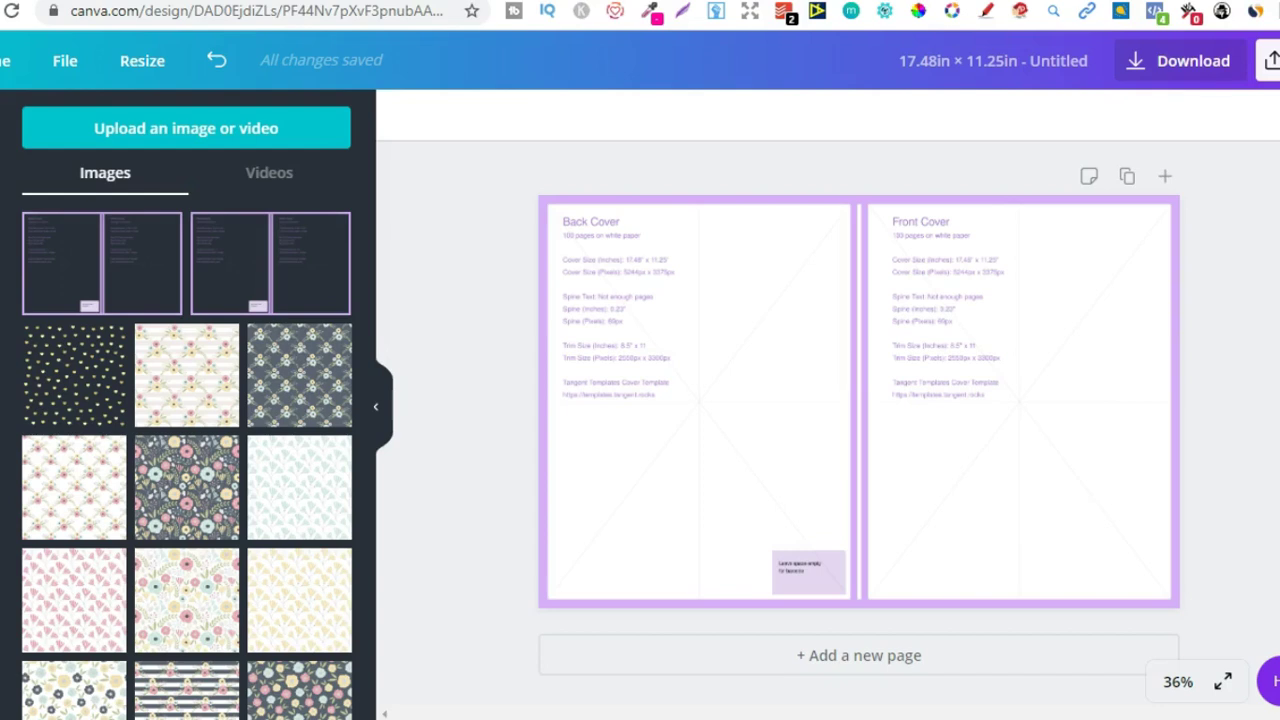
Step: Open a new browser tab and search Google for 'kdp cover template'
left_click(614, 271)
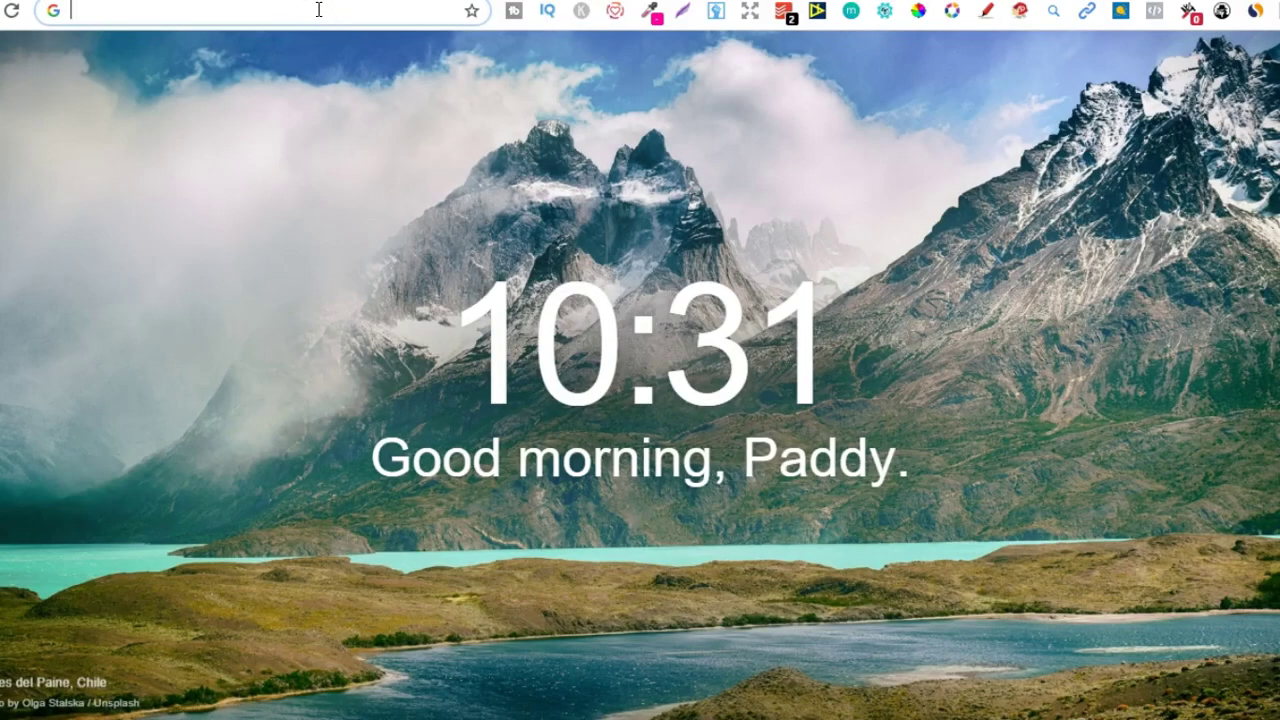
type("kdp cover templa")
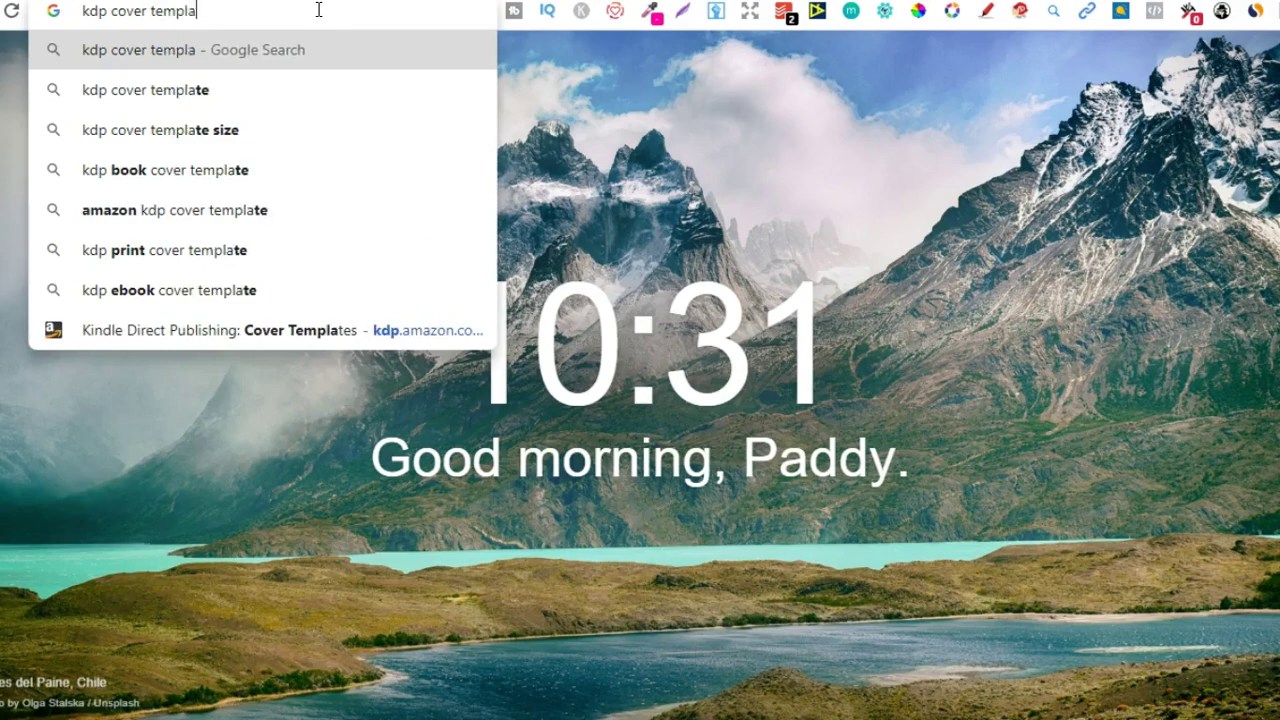
type("te")
key("Return")
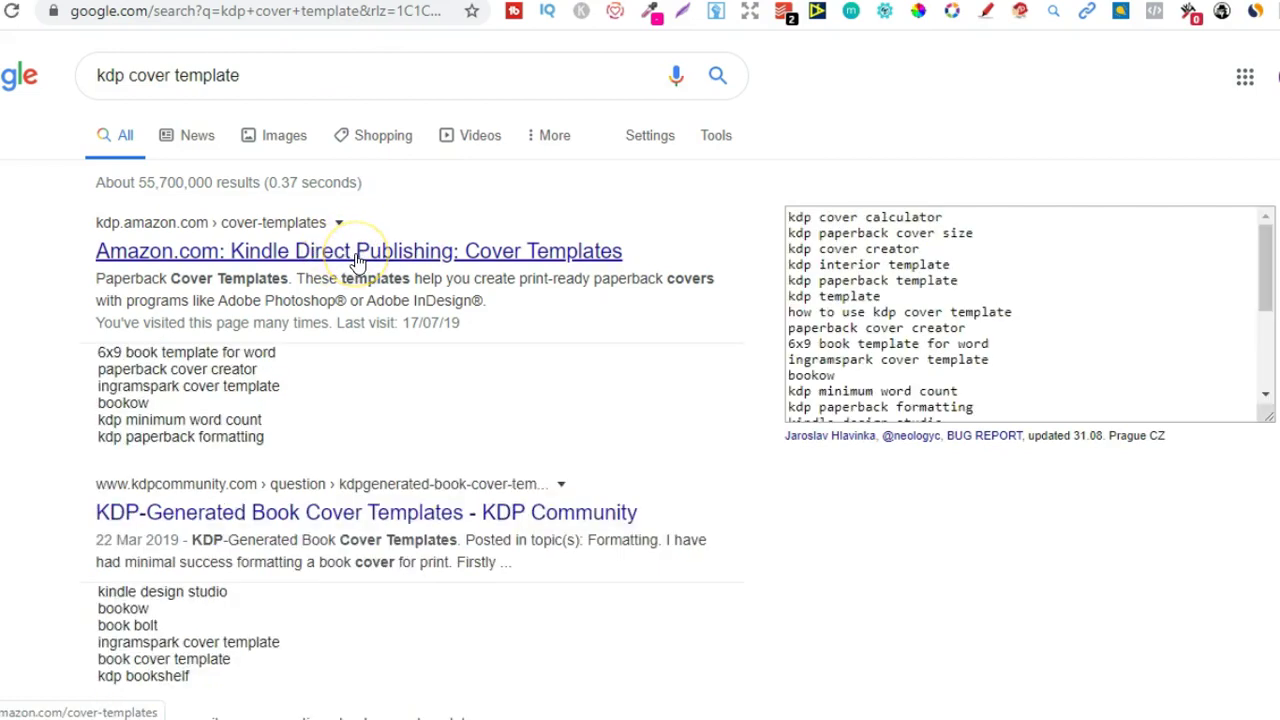
Step: Open Amazon's KDP Cover Templates page and choose the 8.5 x 11 in trim size
left_click(440, 260)
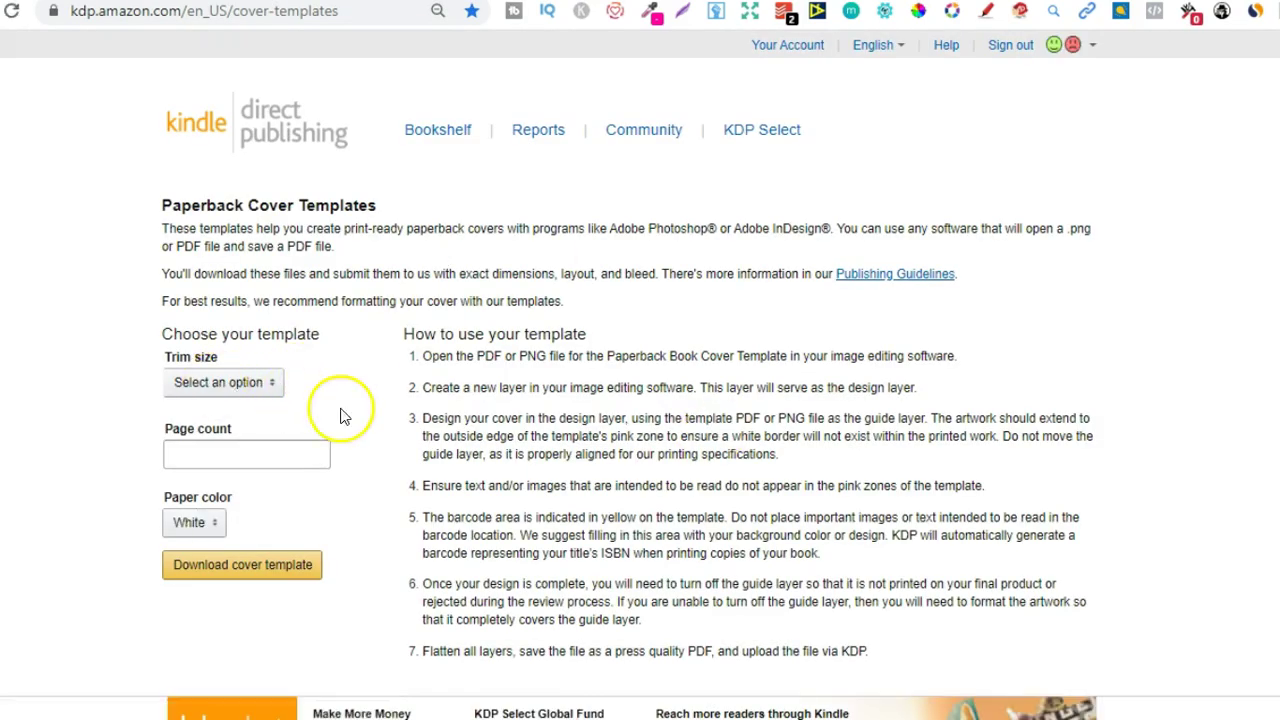
left_click(240, 383)
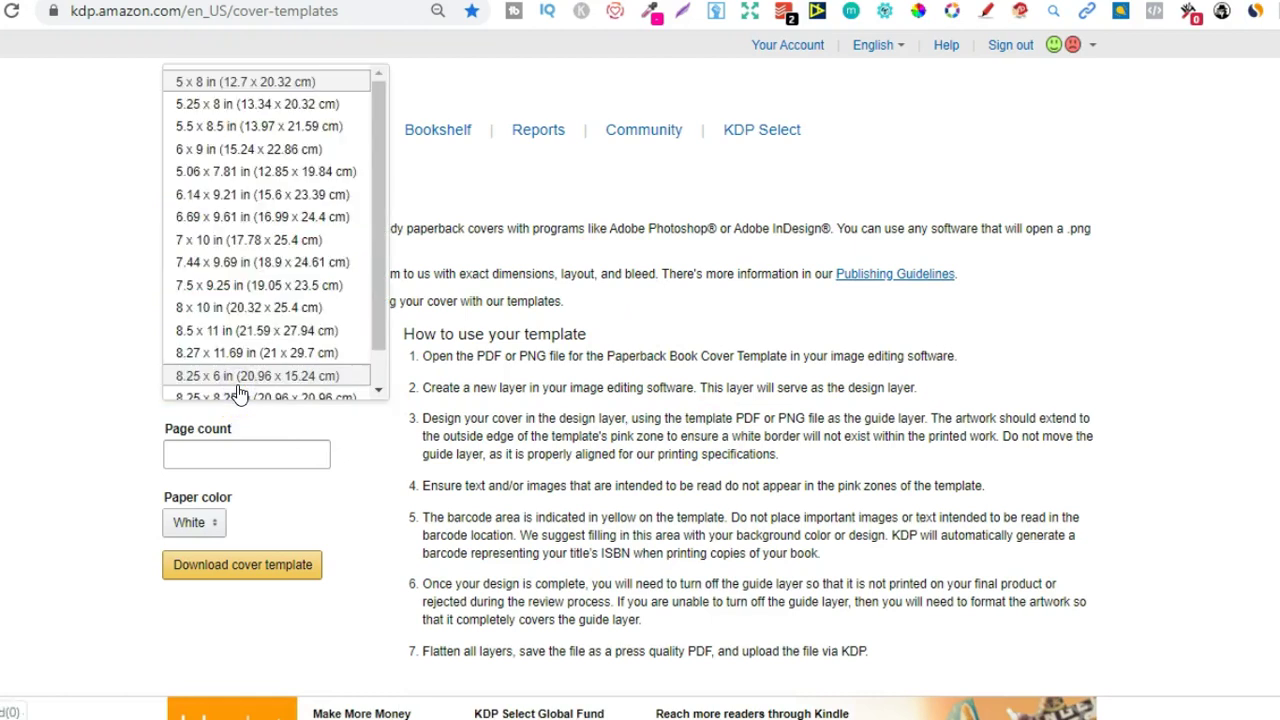
left_click(255, 330)
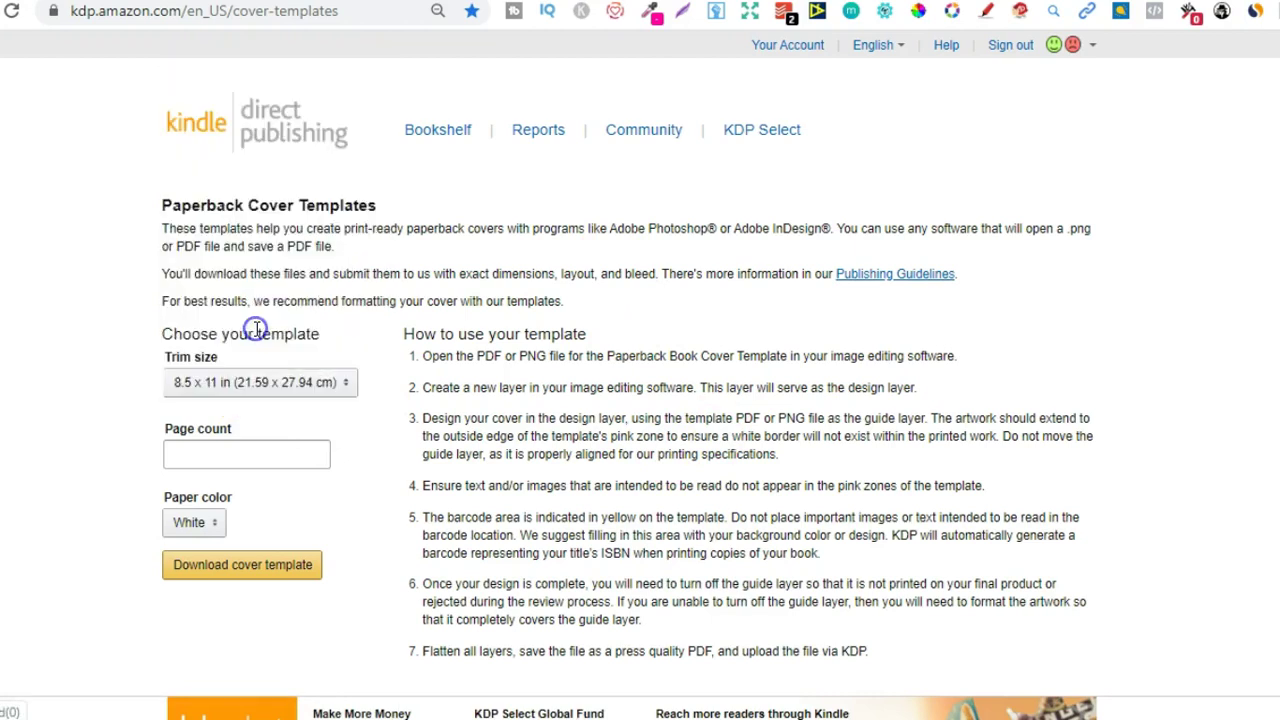
Step: Enter a 100-page count, download the cover template, and open the downloaded zip
left_click(203, 457)
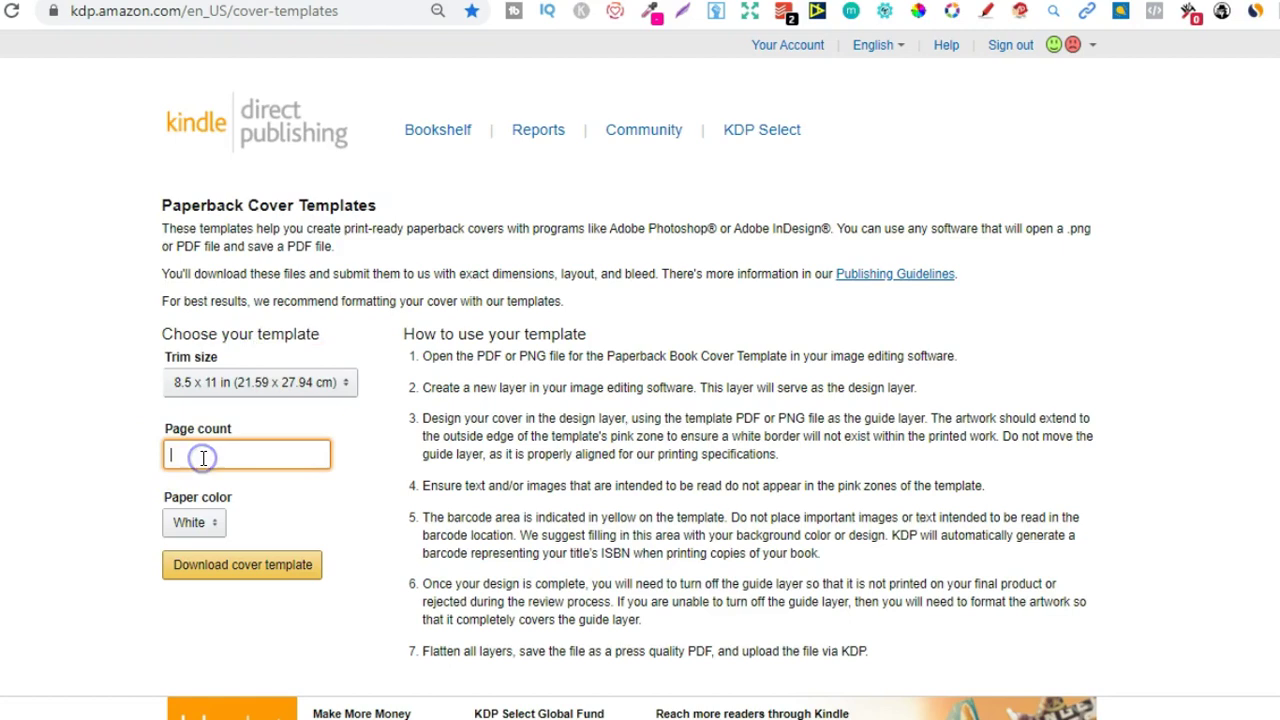
type("100")
left_click(261, 576)
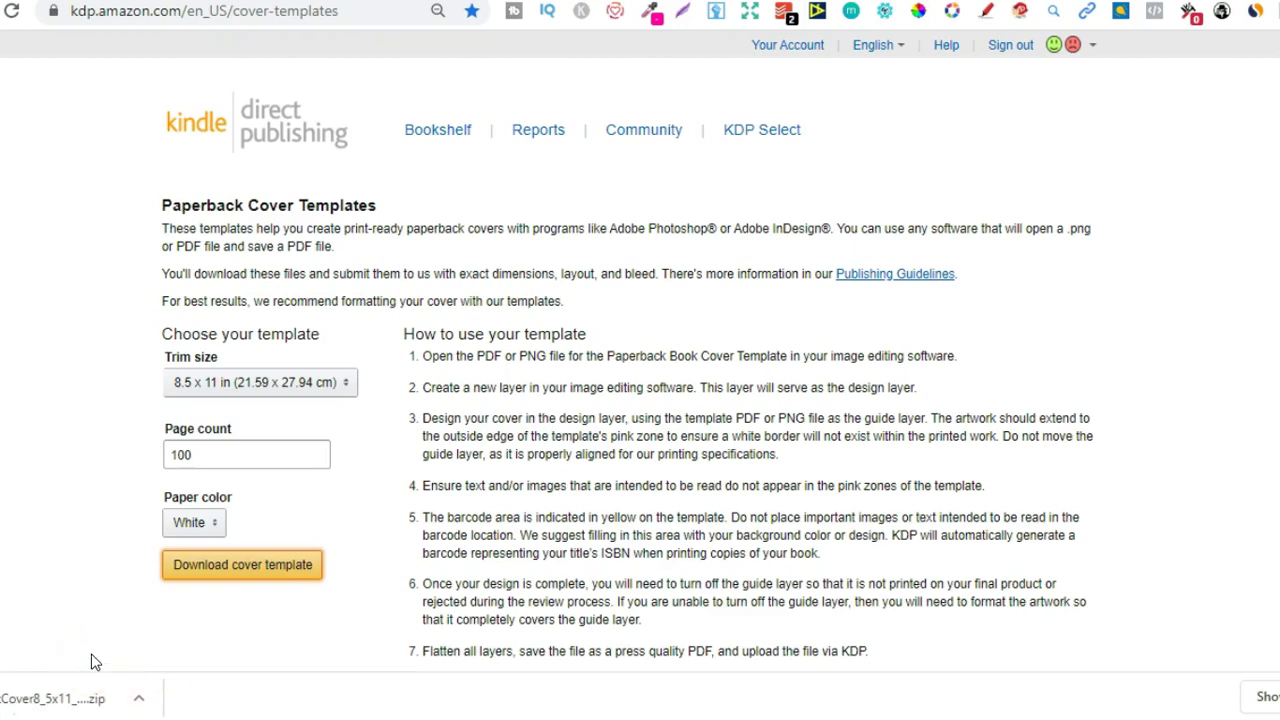
left_click(70, 699)
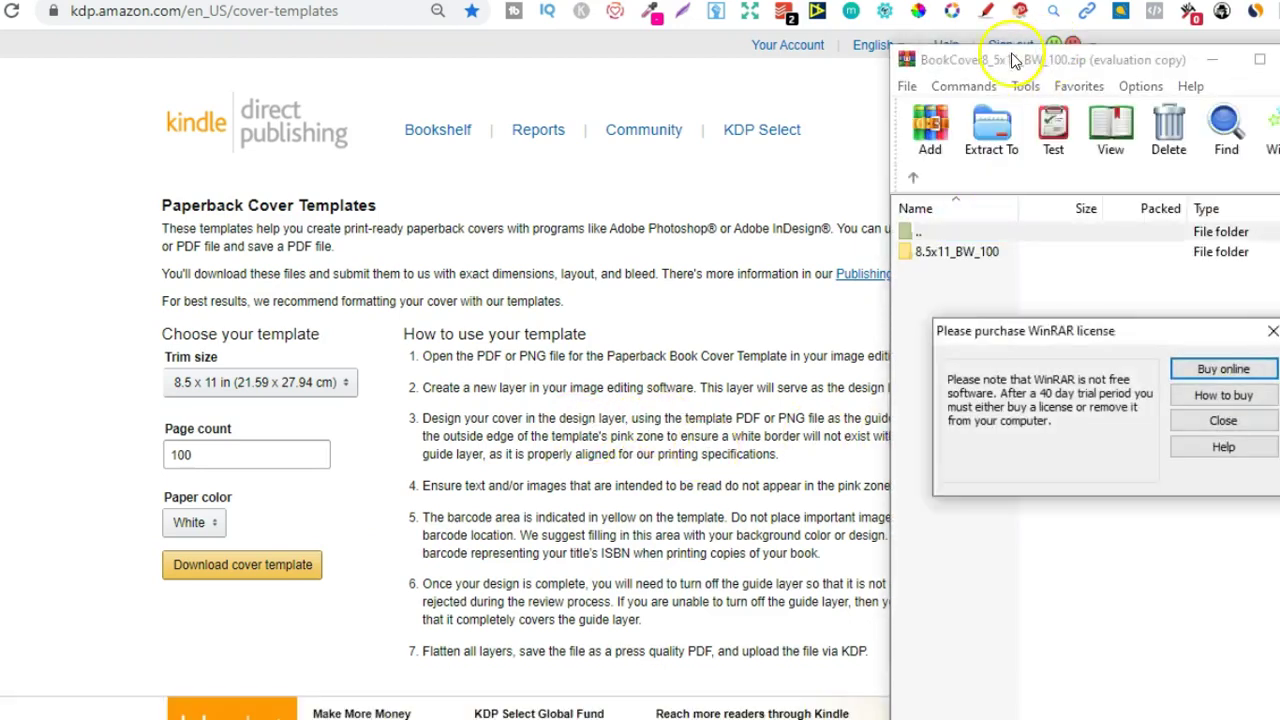
Step: Dismiss WinRAR's licence reminder and drag the 8.5x11_BW_100 PNG into Downloads, then close the archive
left_click(1271, 331)
left_click_drag(1053, 65, 868, 33)
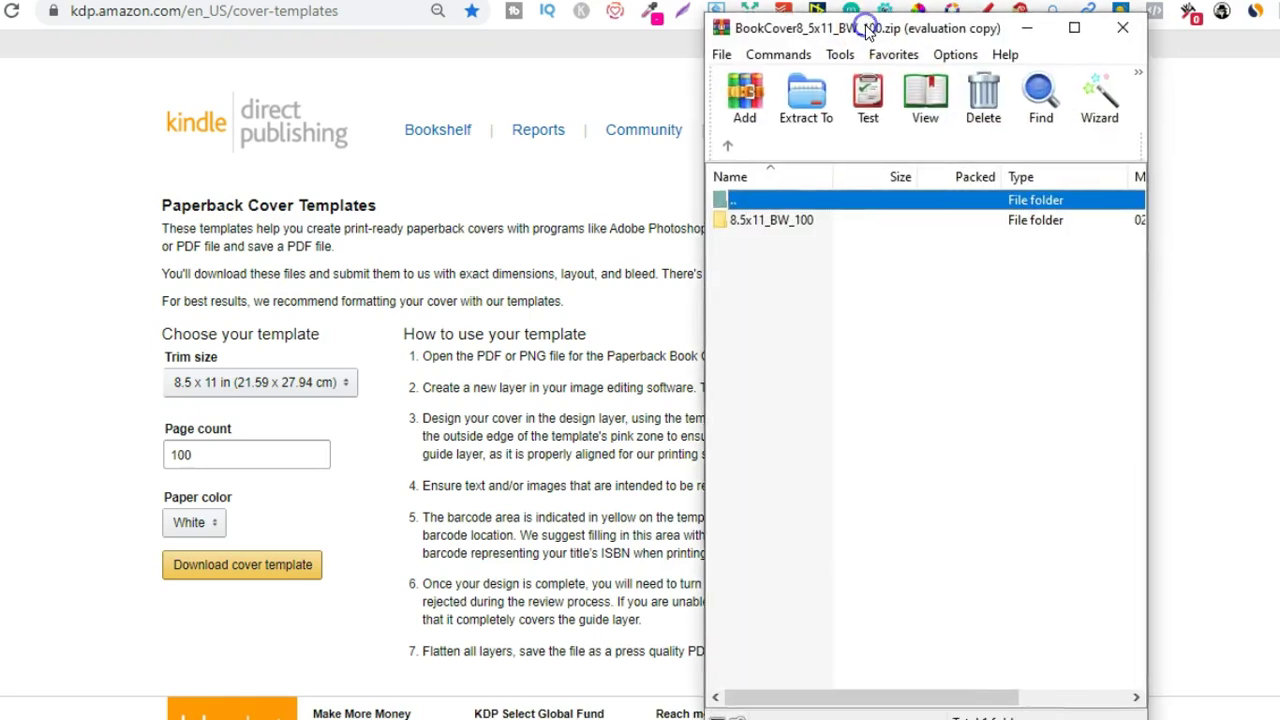
double_click(775, 222)
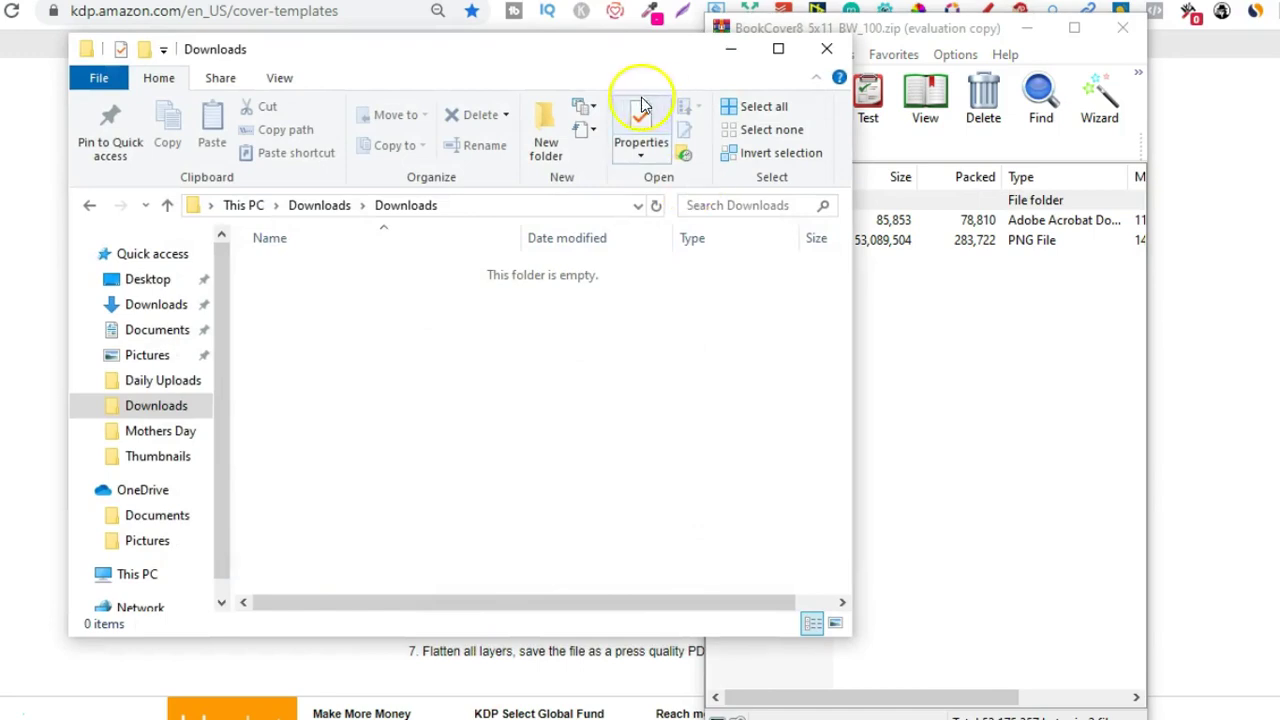
left_click_drag(597, 50, 444, 49)
left_click_drag(797, 243, 300, 295)
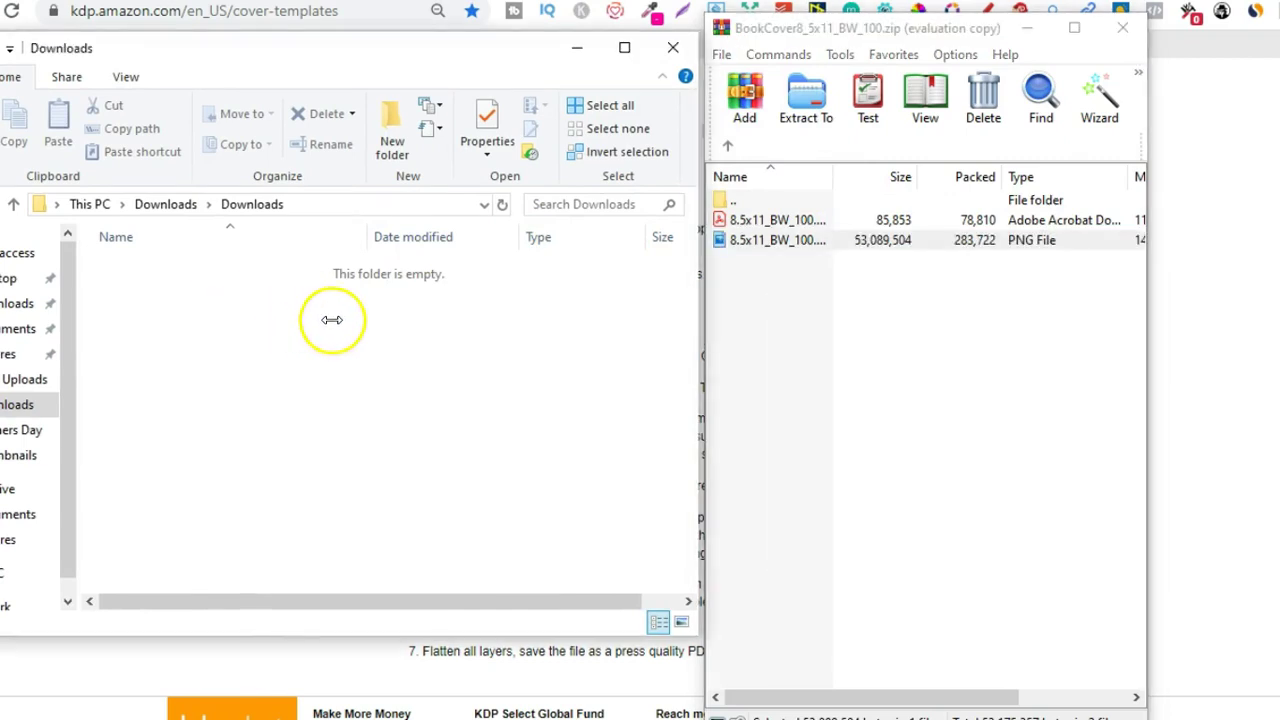
left_click(1123, 27)
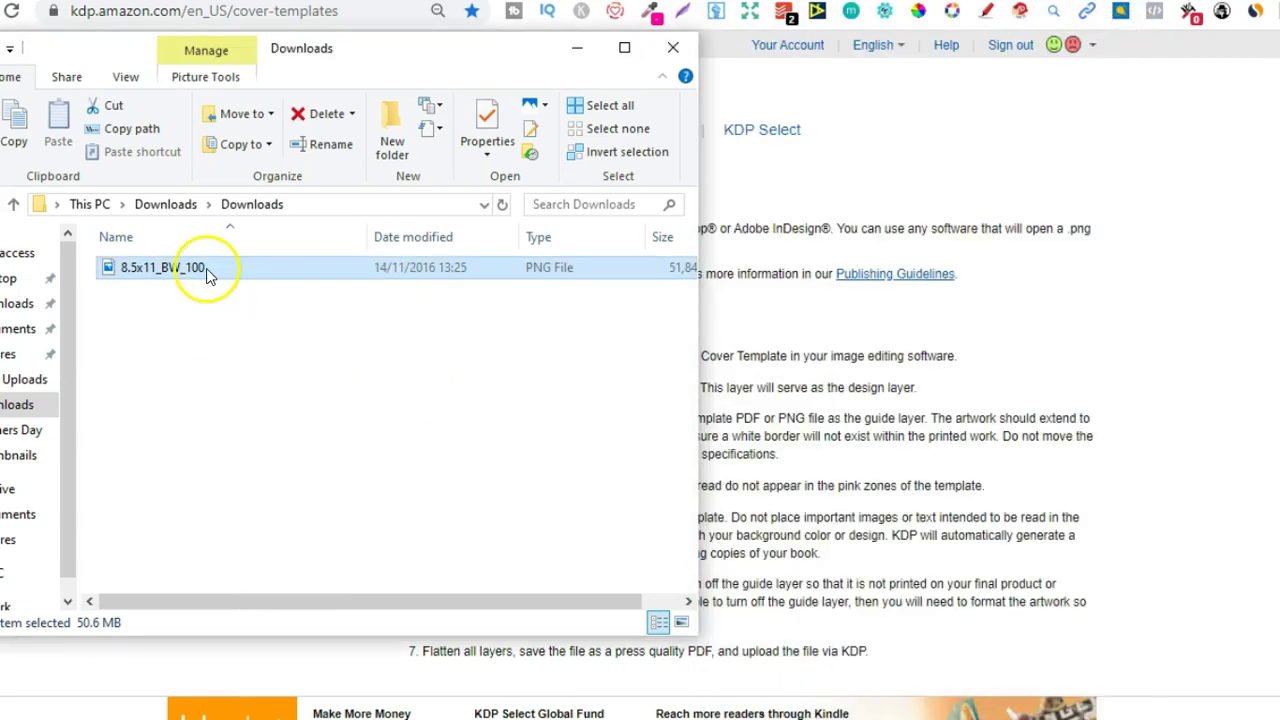
mouse_move(228, 274)
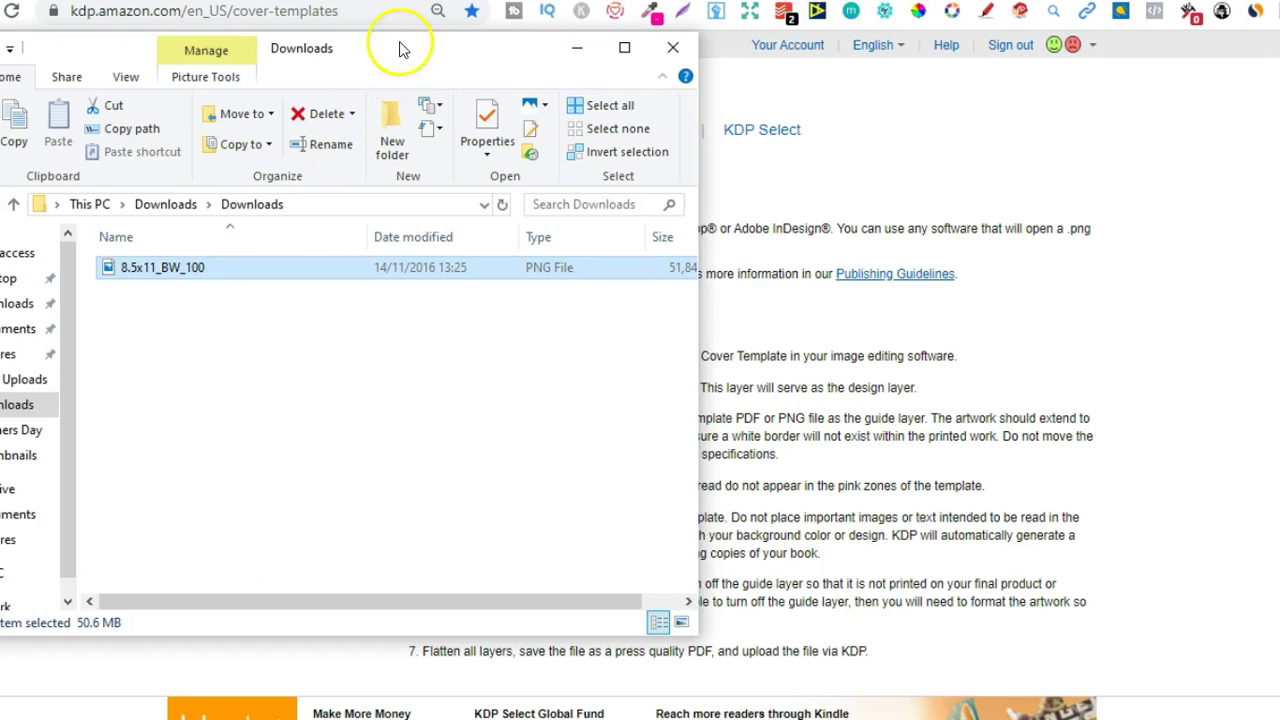
left_click_drag(400, 48, 646, 95)
Step: Search Google for 'png to jpg' and scroll down to the browserling.com converter result
mouse_move(450, 330)
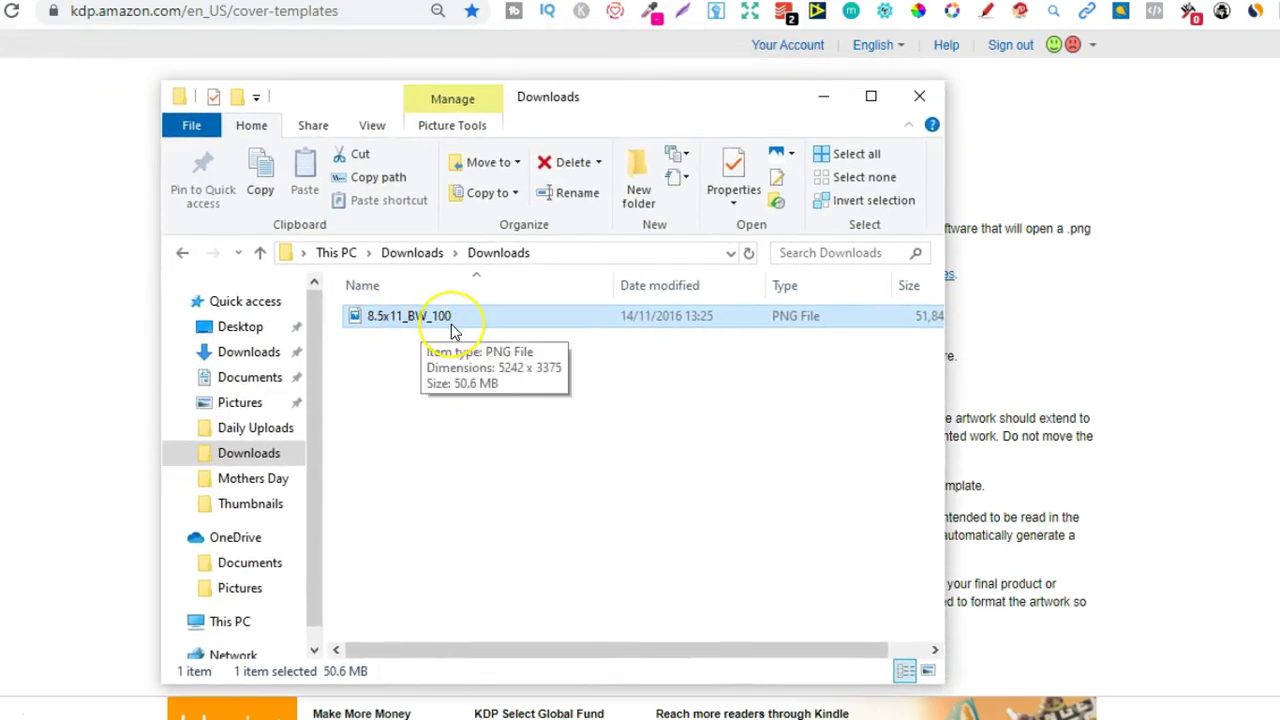
left_click(450, 62)
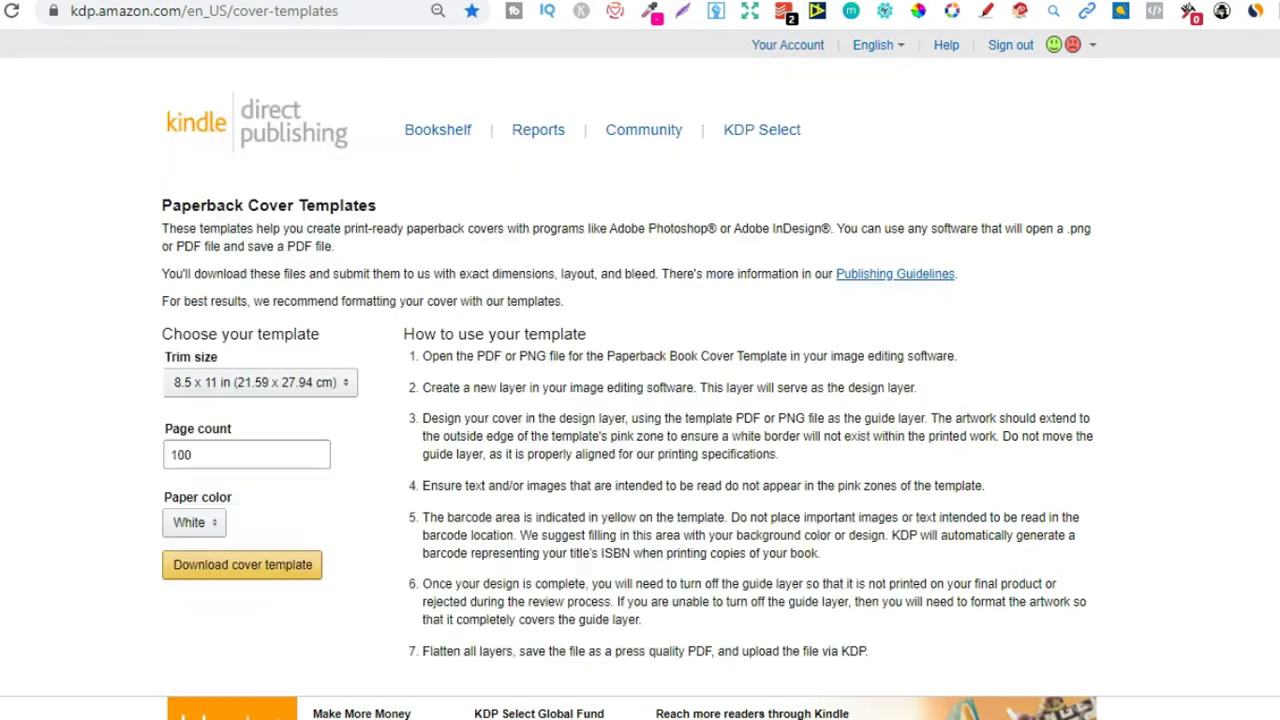
left_click(341, 10)
type("png to")
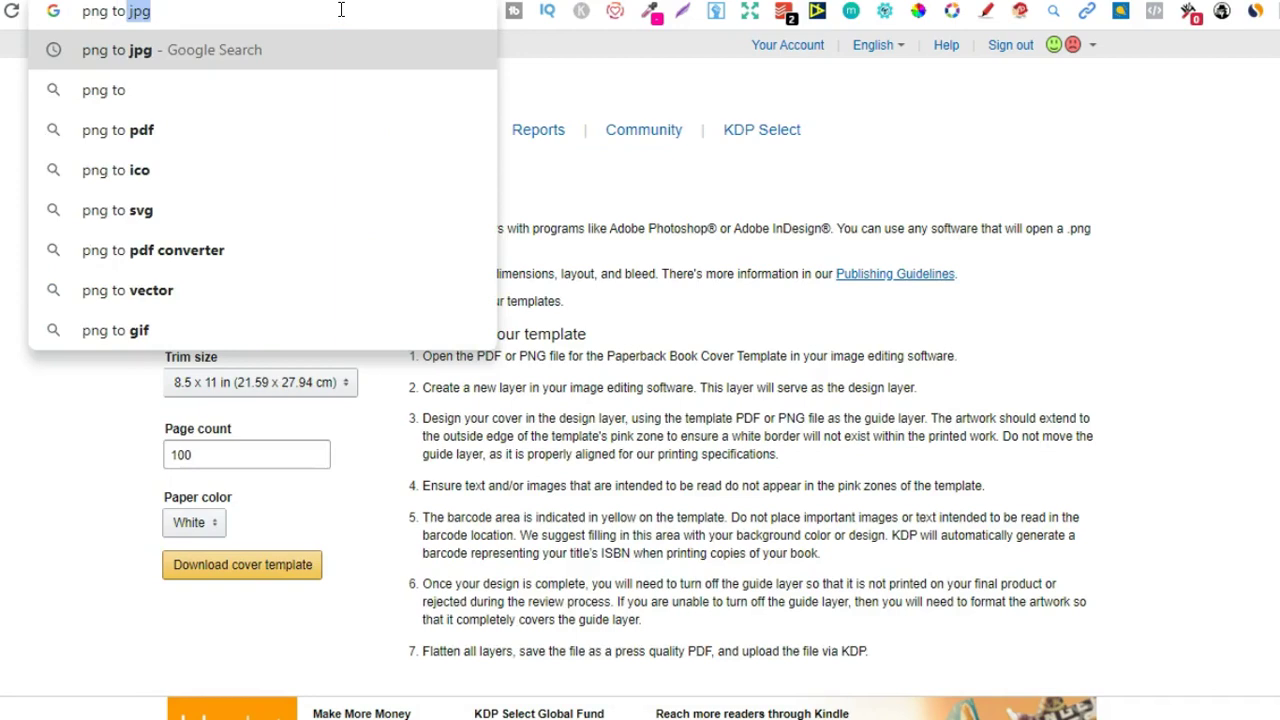
key("Return")
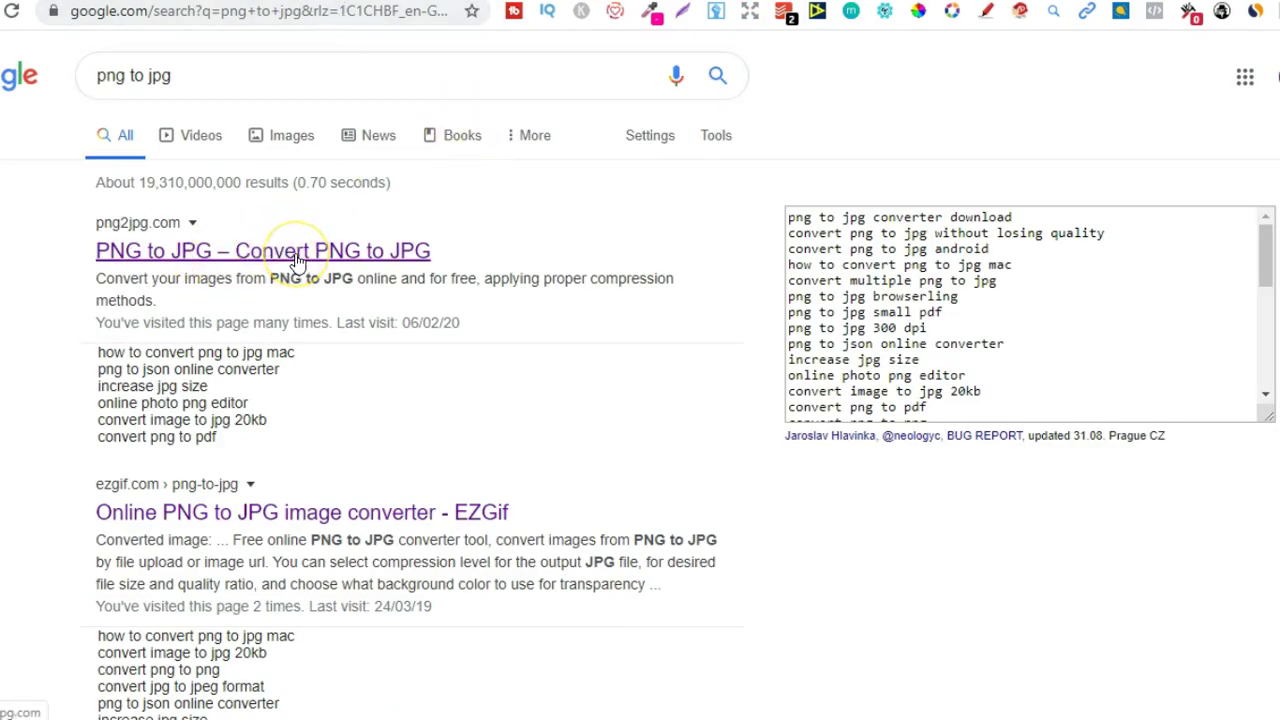
scroll(297, 260, "down", 3)
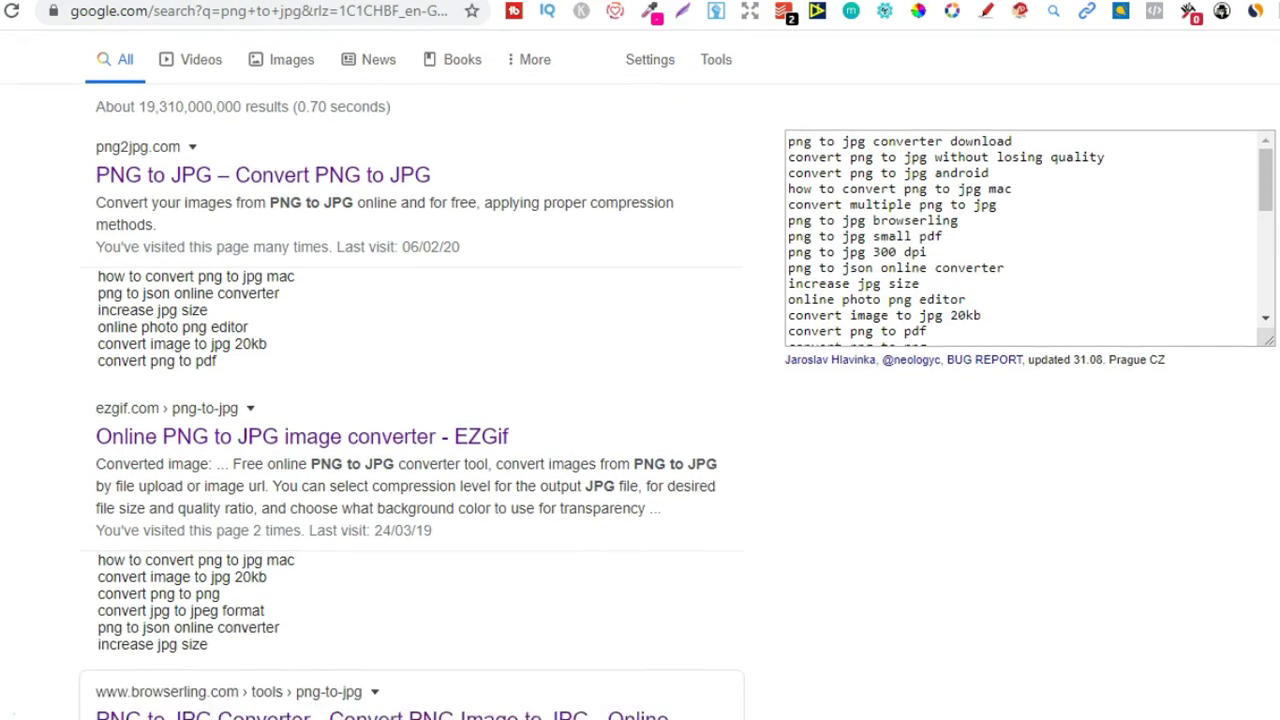
scroll(640, 375, "down", 8)
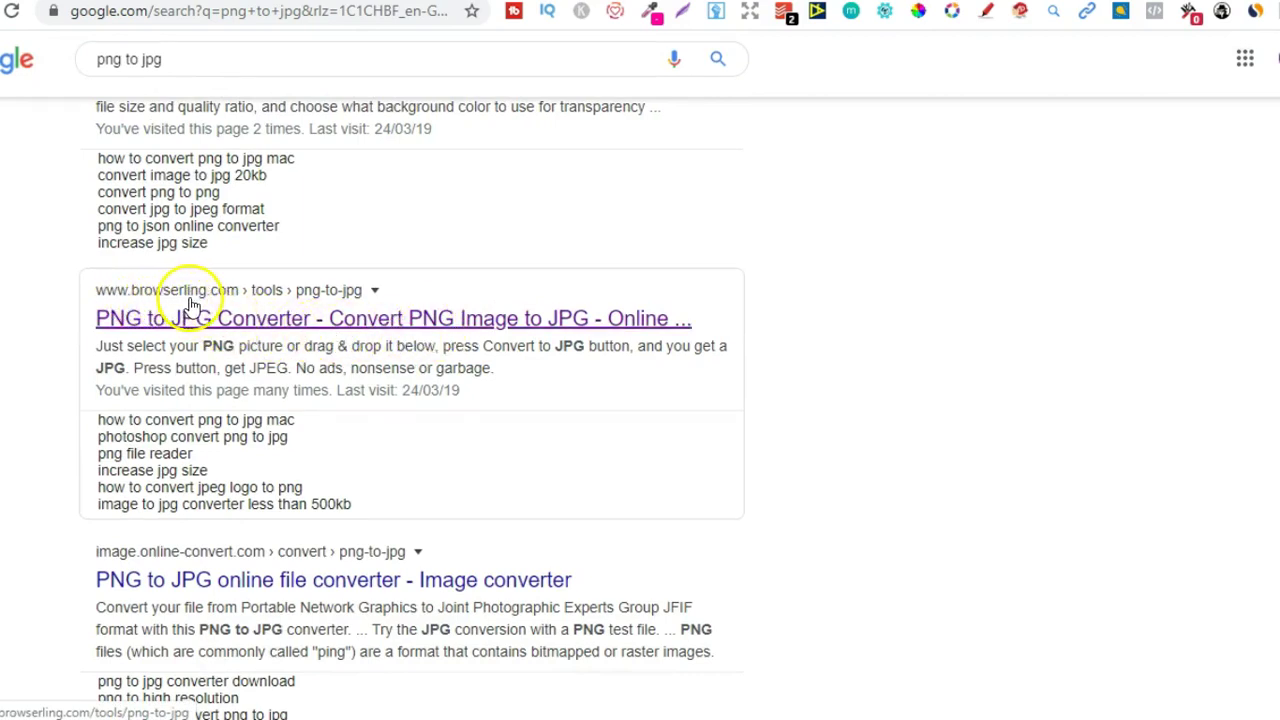
Step: Load 8.5x11_BW_100 into Browserling's PNG to JPG tool and convert it to JPG
left_click(339, 318)
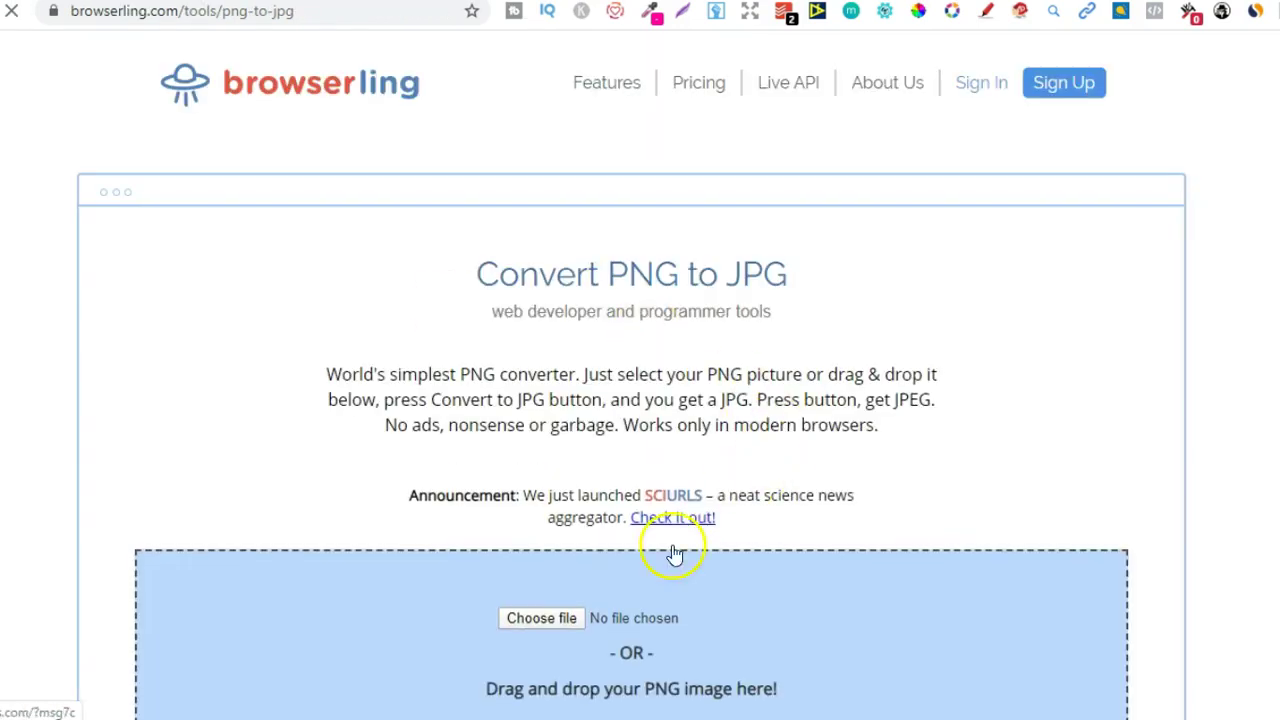
left_click(542, 619)
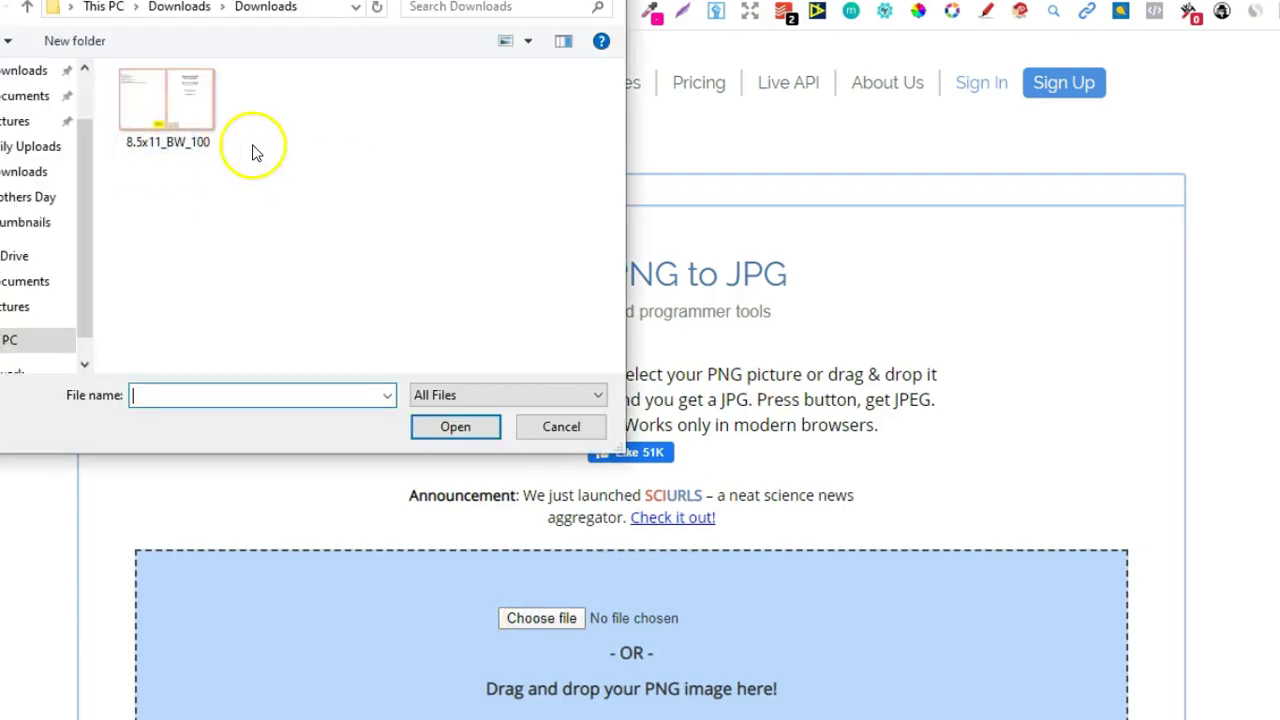
double_click(188, 126)
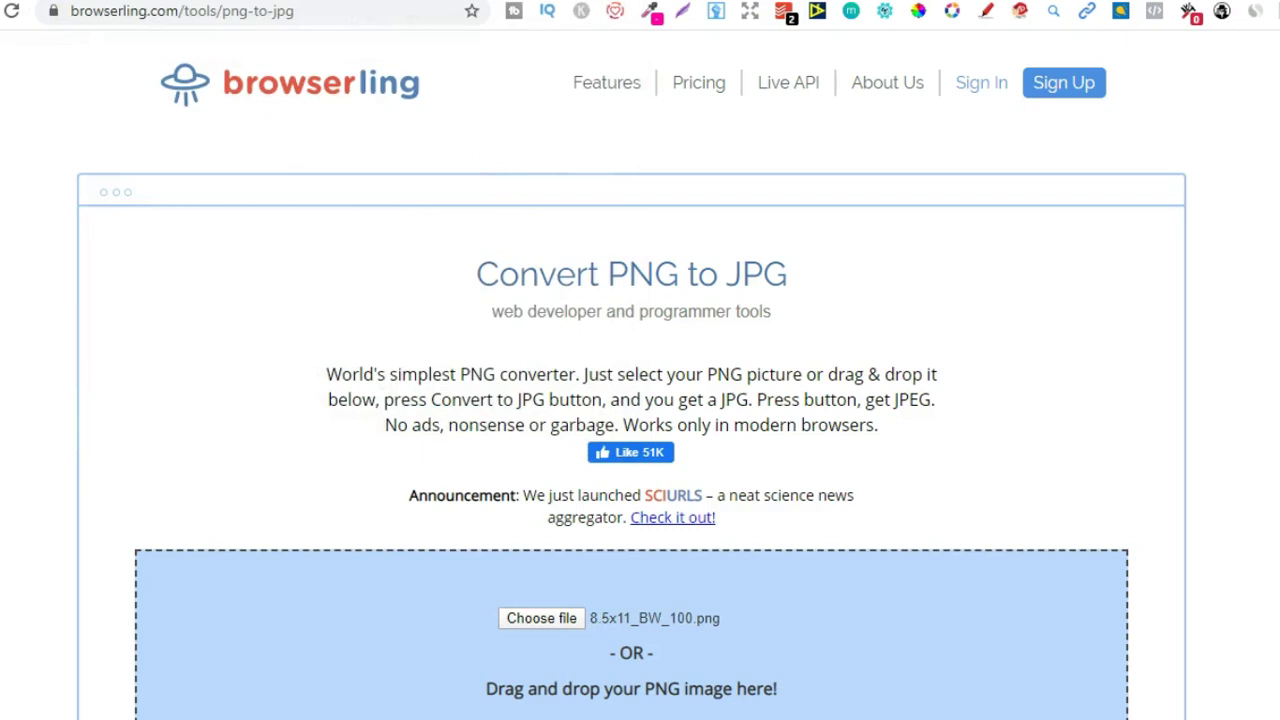
scroll(632, 400, "down", 4)
left_click(621, 411)
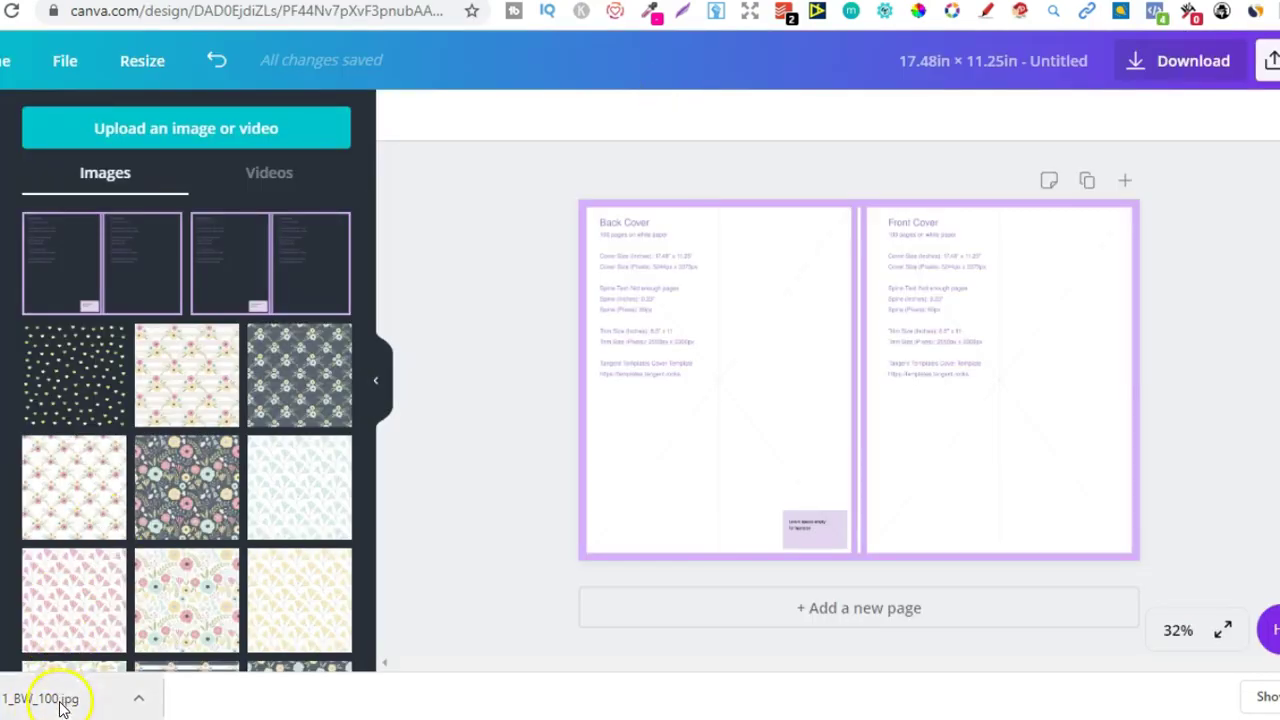
Step: Drag the downloaded 8.5x11_BW_100 JPG from the download bar into Canva's Uploads panel
left_click_drag(60, 708, 190, 360)
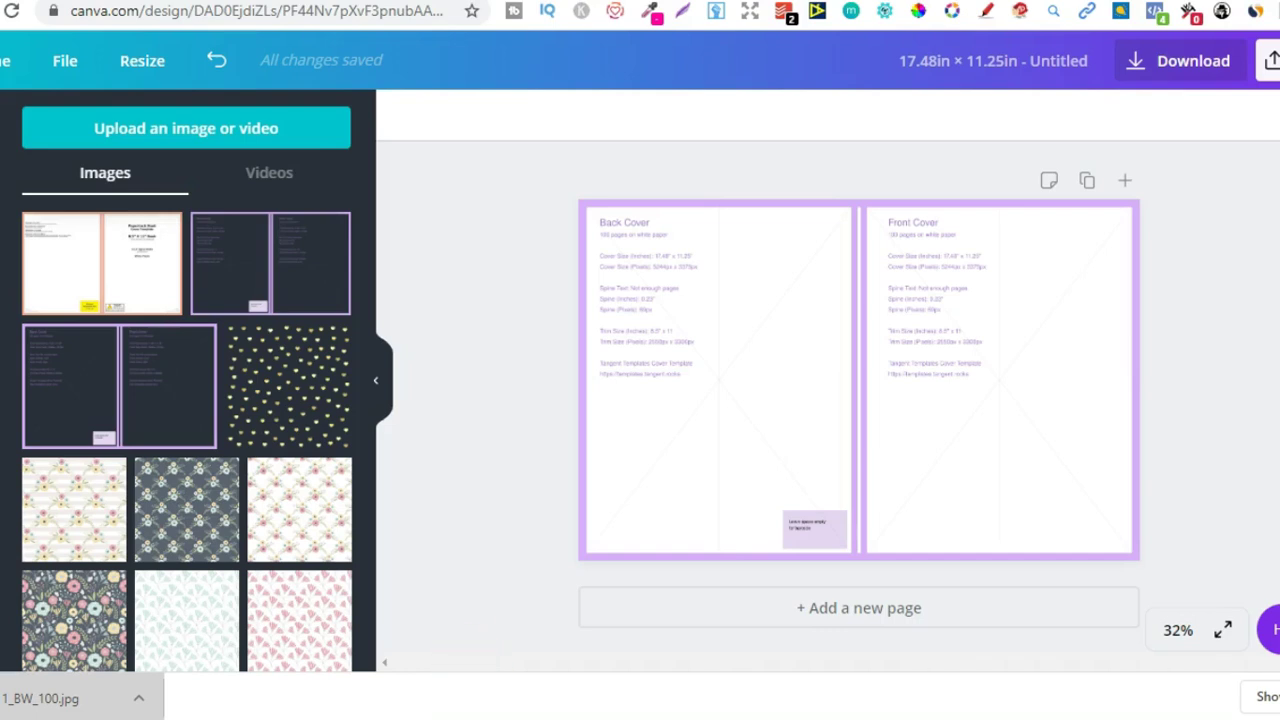
left_click(1022, 376)
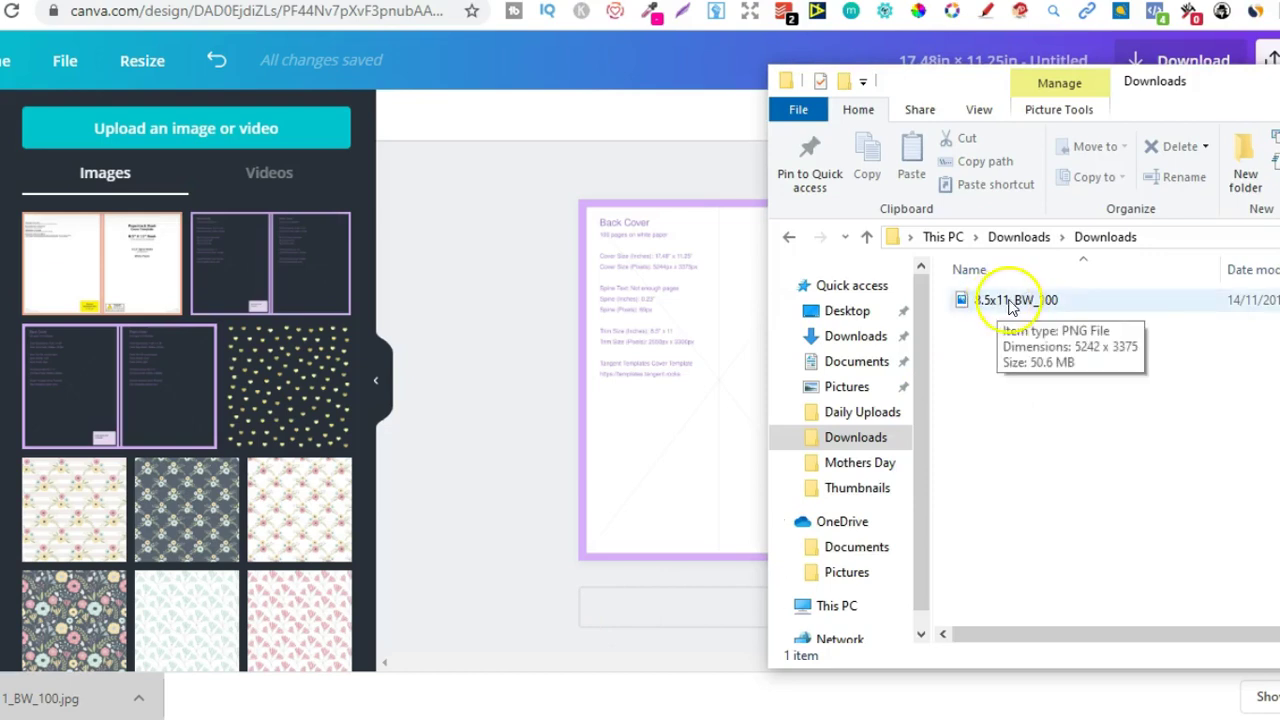
left_click_drag(1010, 300, 189, 373)
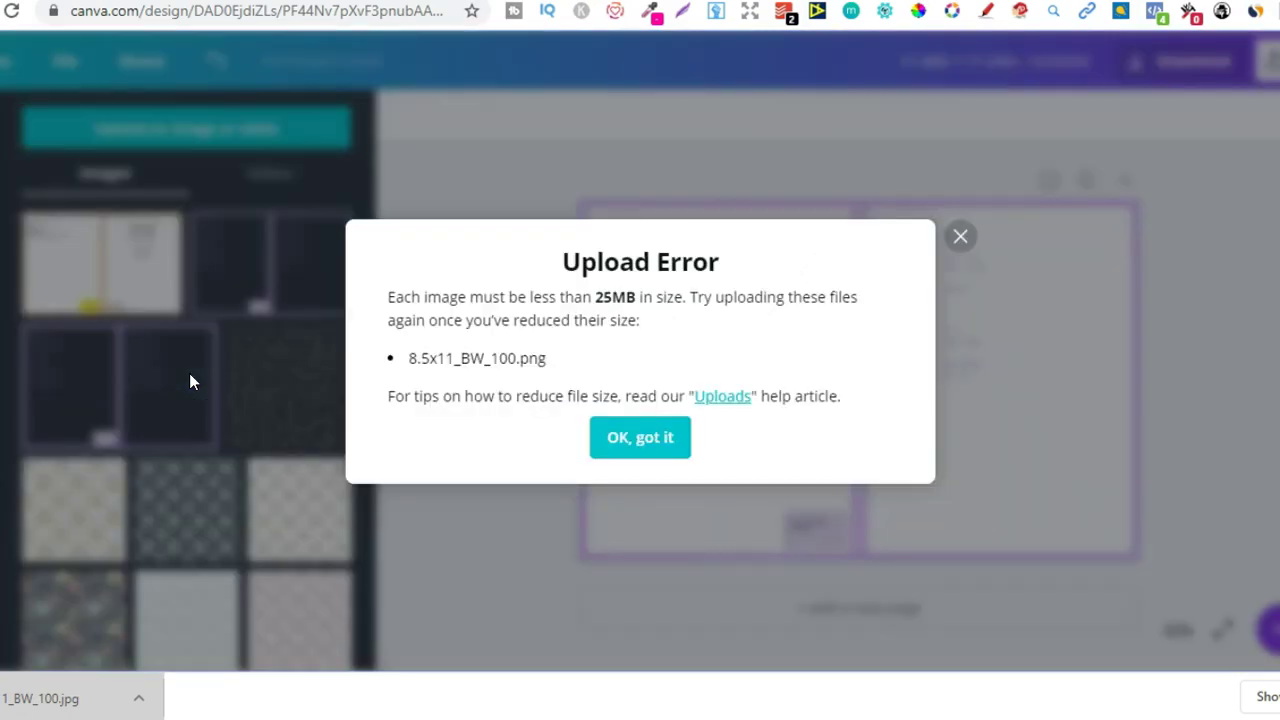
left_click(960, 240)
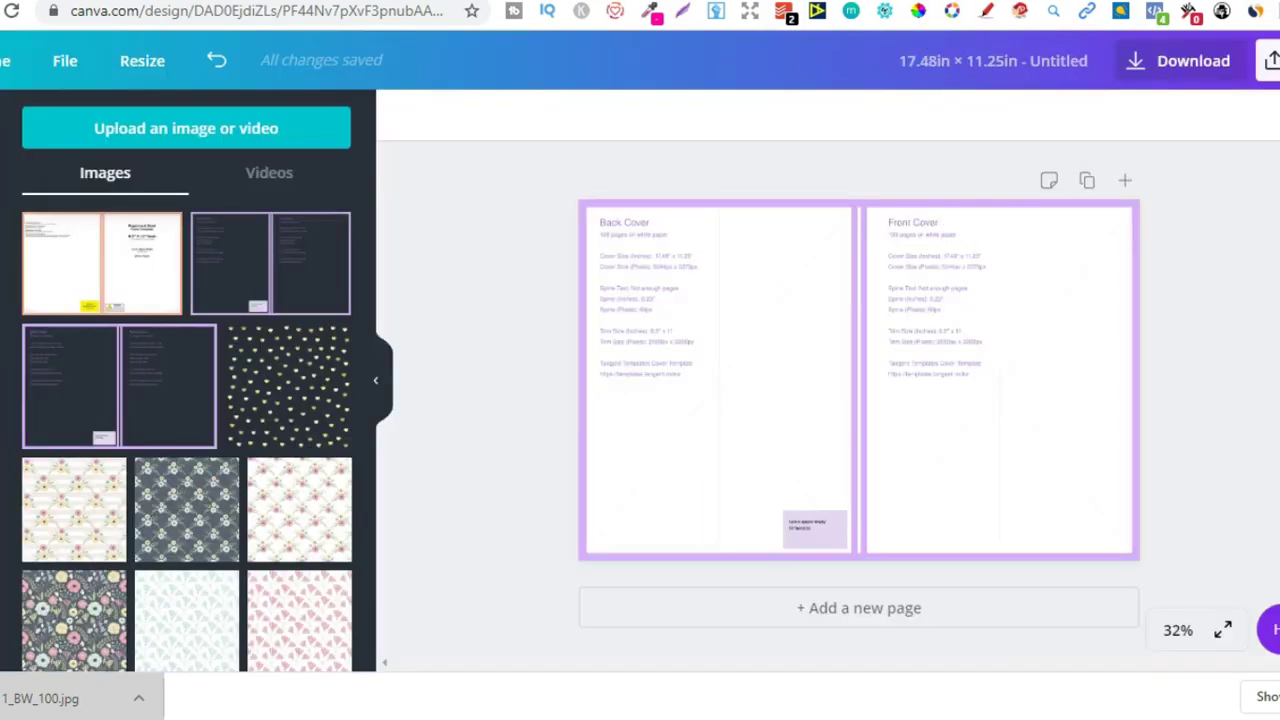
Step: Delete the old full-spread image from the Canva page
left_click(910, 115)
left_click(897, 244)
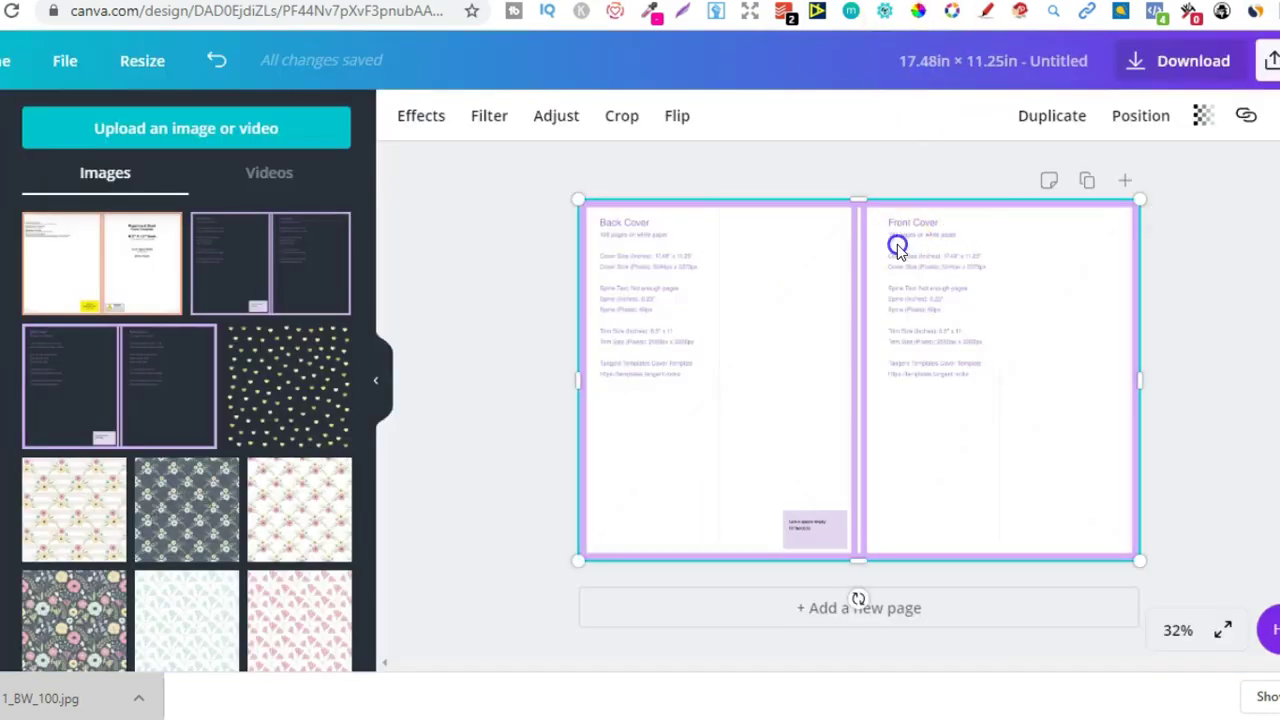
key("Delete")
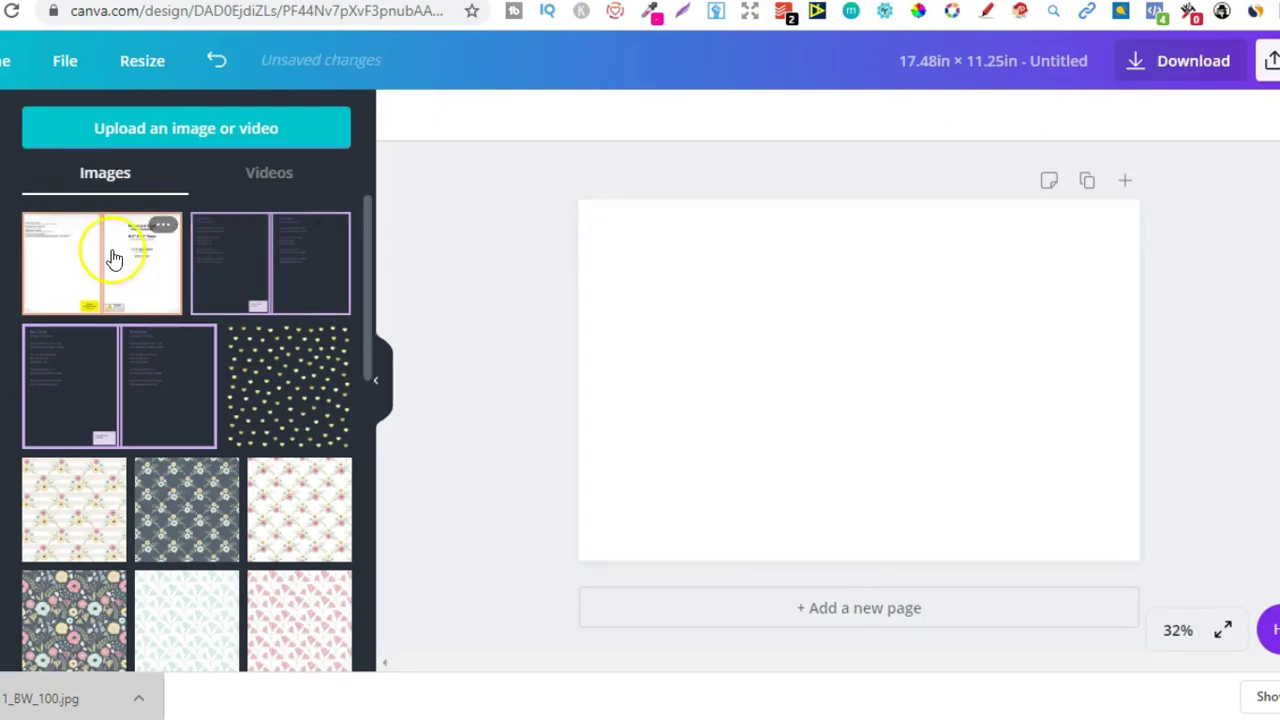
Step: Add the uploaded KDP paperback cover template and stretch it to fill the whole page
left_click(107, 256)
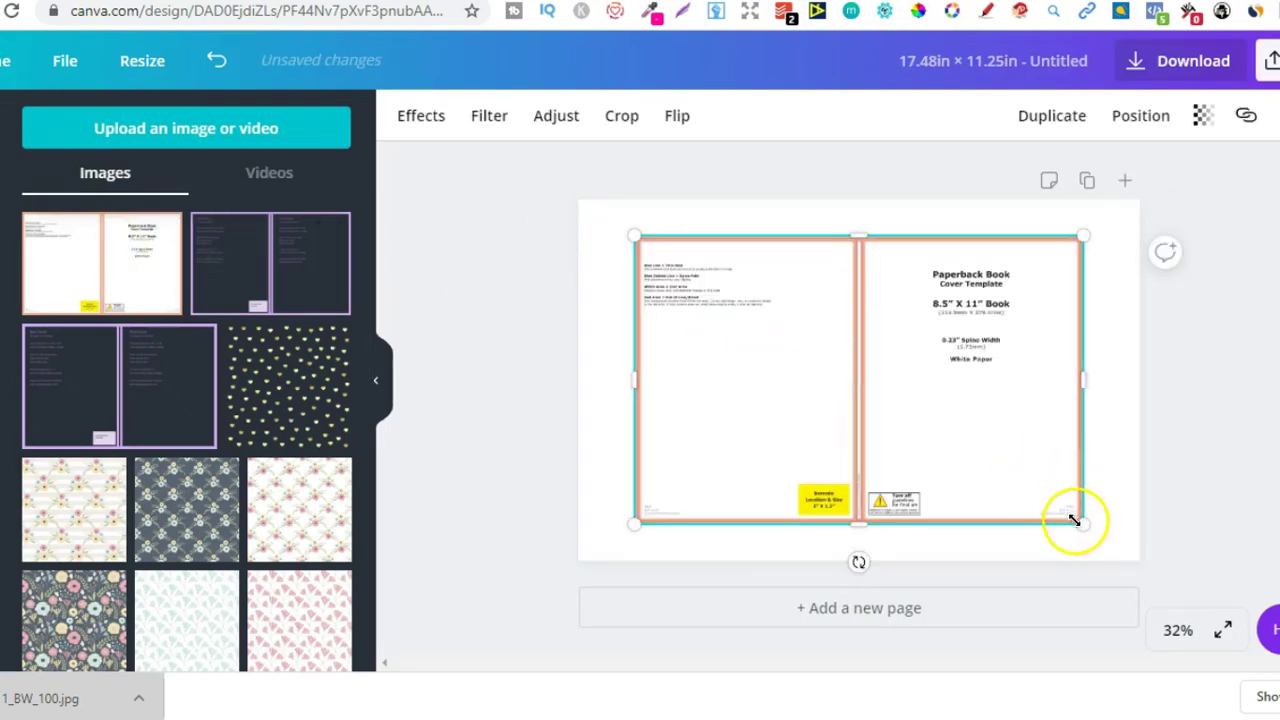
left_click_drag(1083, 523, 1140, 560)
left_click_drag(638, 244, 580, 204)
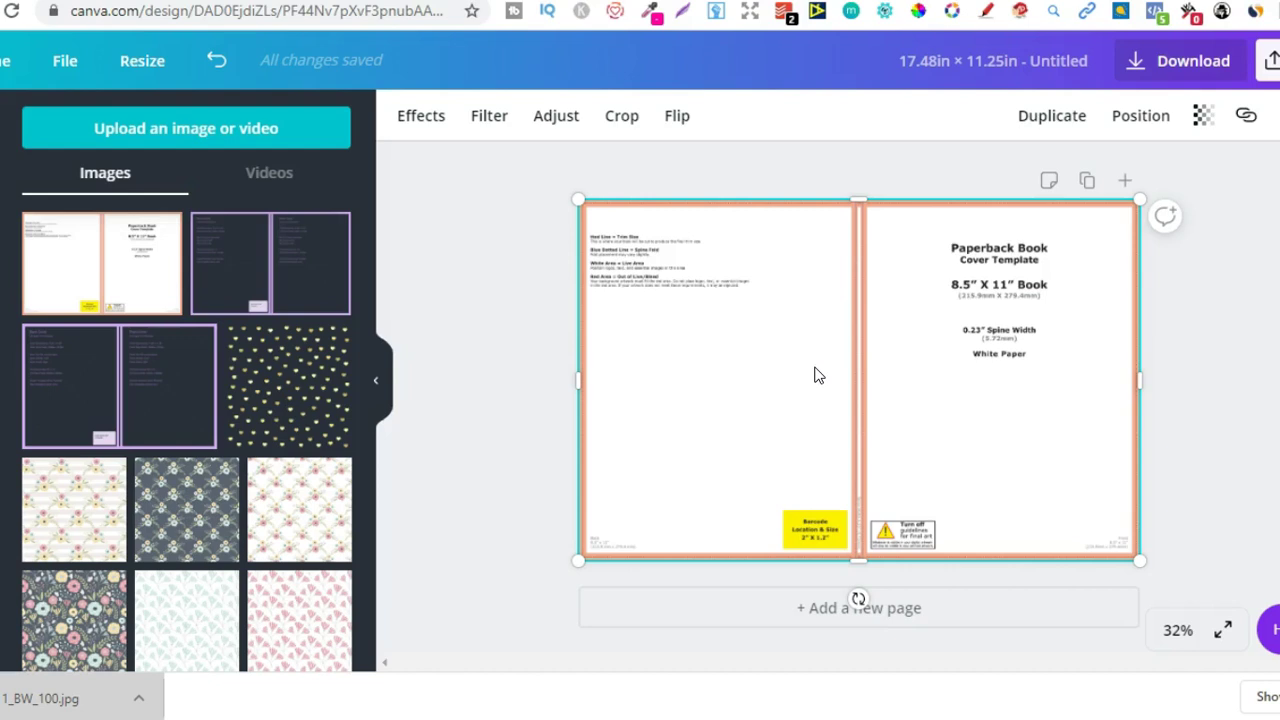
left_click(795, 404)
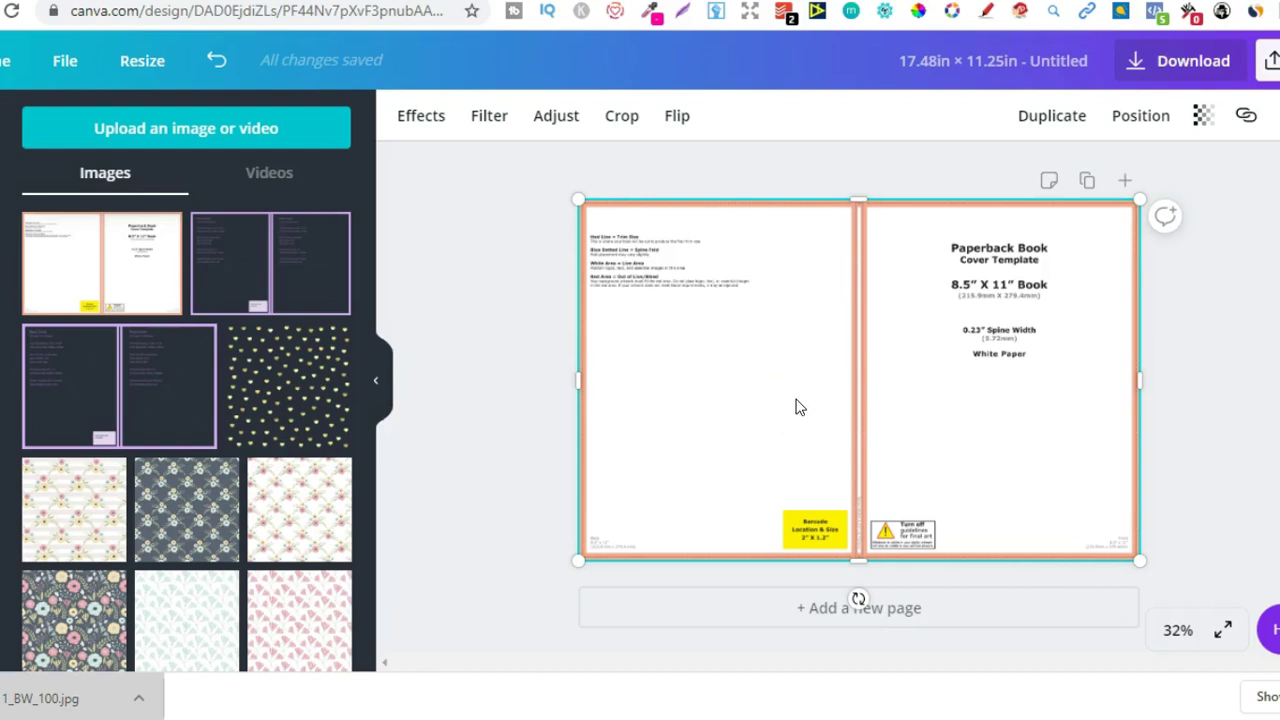